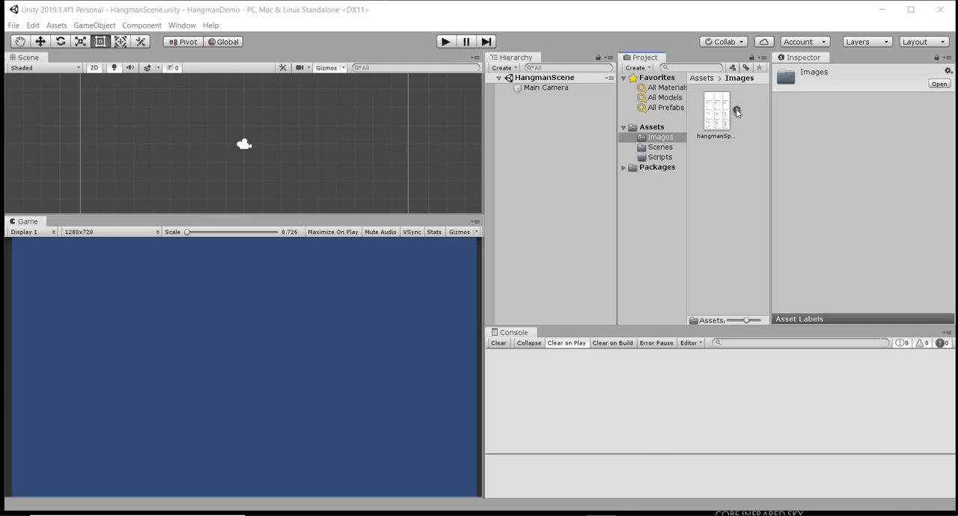
- Set the sprite mode of the hangmanSpriteSheet texture to Multiple and apply the import settings
click(735, 110)
click(730, 113)
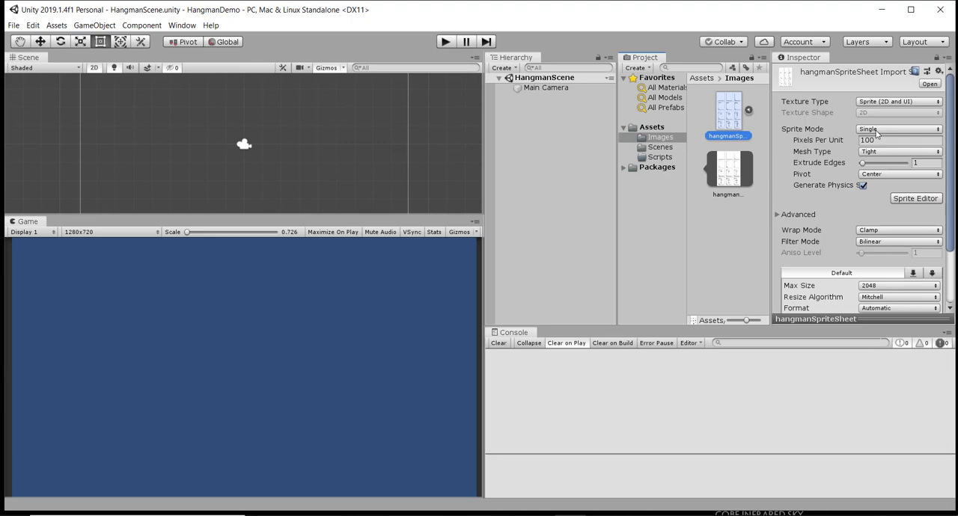
click(877, 133)
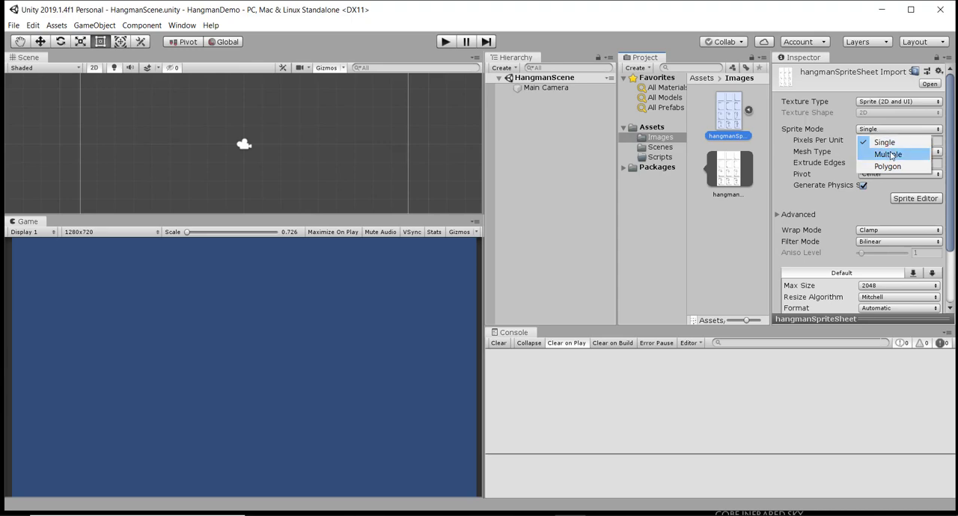
click(888, 154)
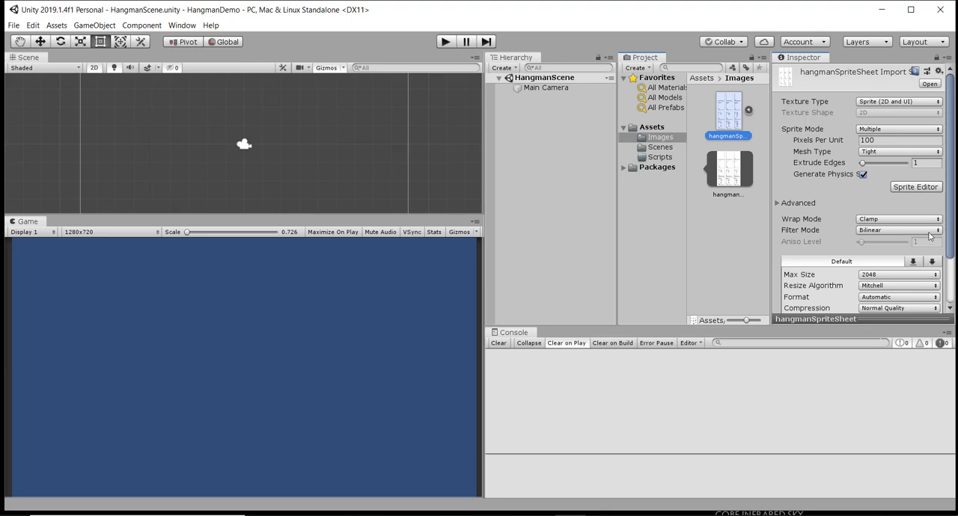
scroll(932, 238, down, 2)
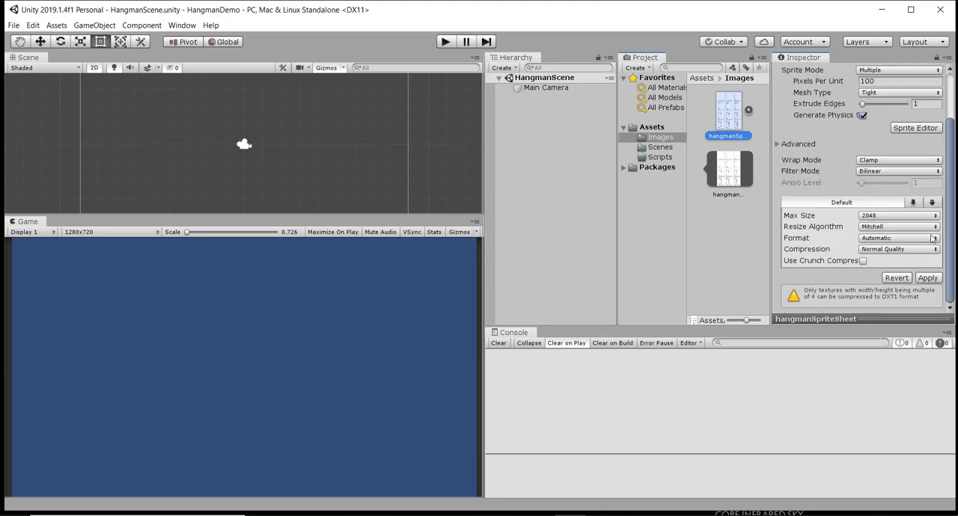
click(928, 278)
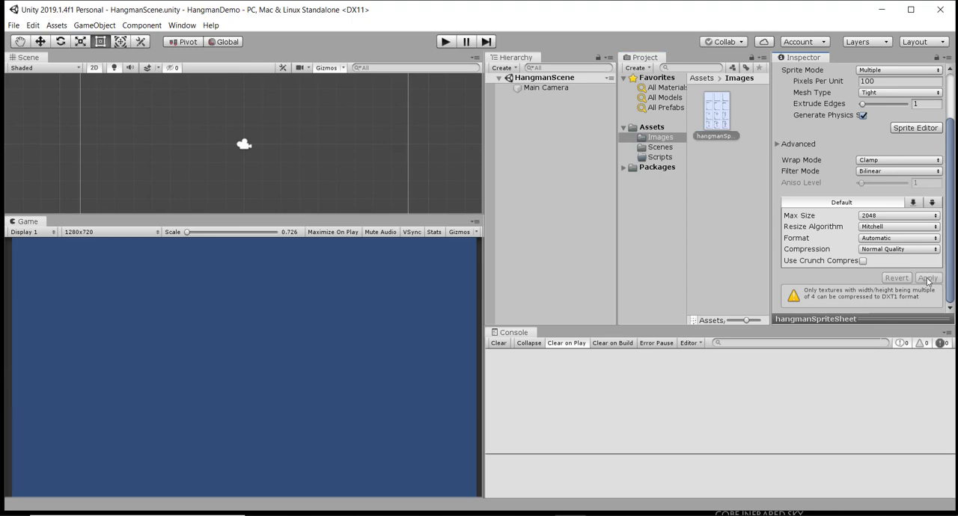
- Slice the hangman sprite sheet in the Sprite Editor using Grid By Cell Count with 3 columns and 4 rows
scroll(871, 202, up, 2)
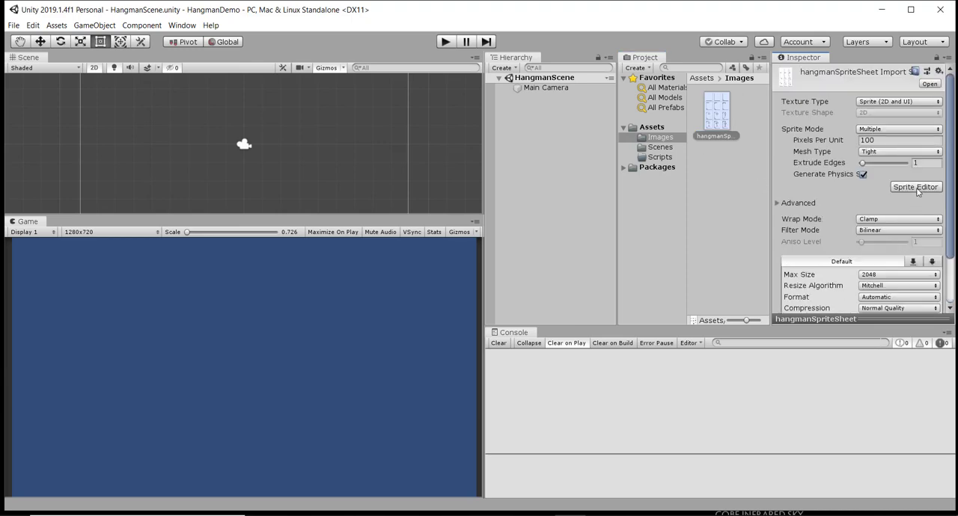
click(916, 188)
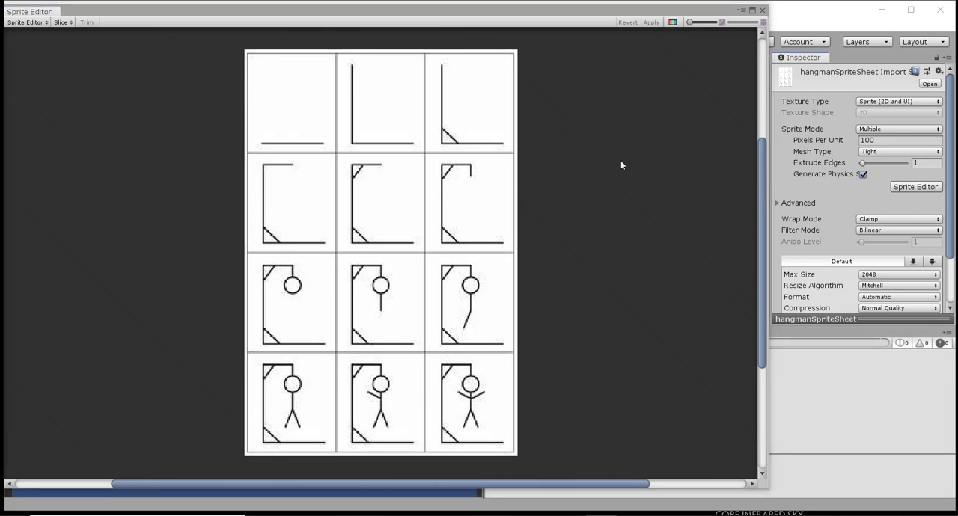
click(62, 22)
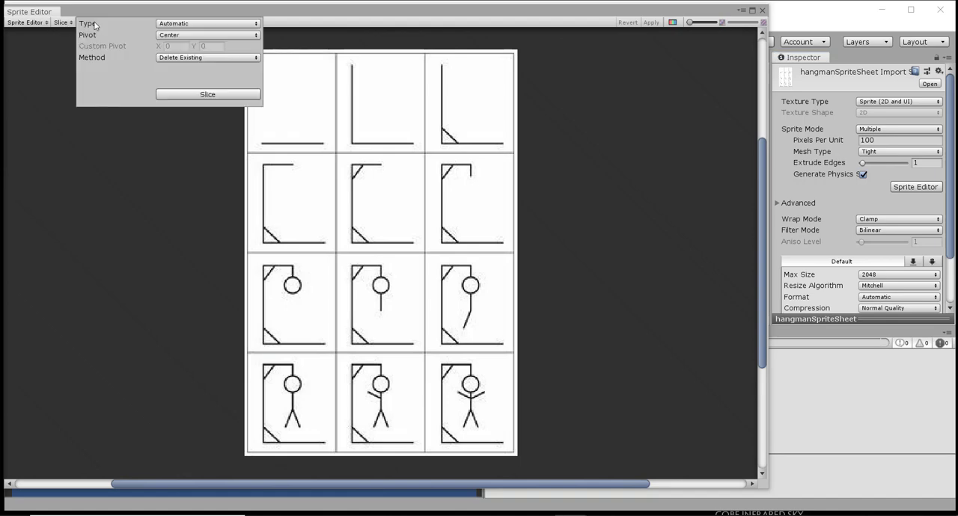
click(212, 25)
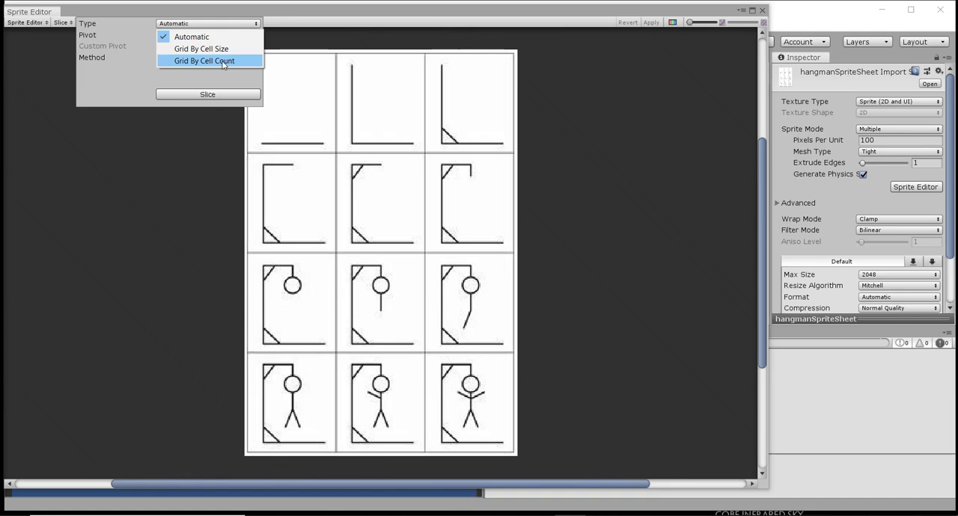
click(223, 63)
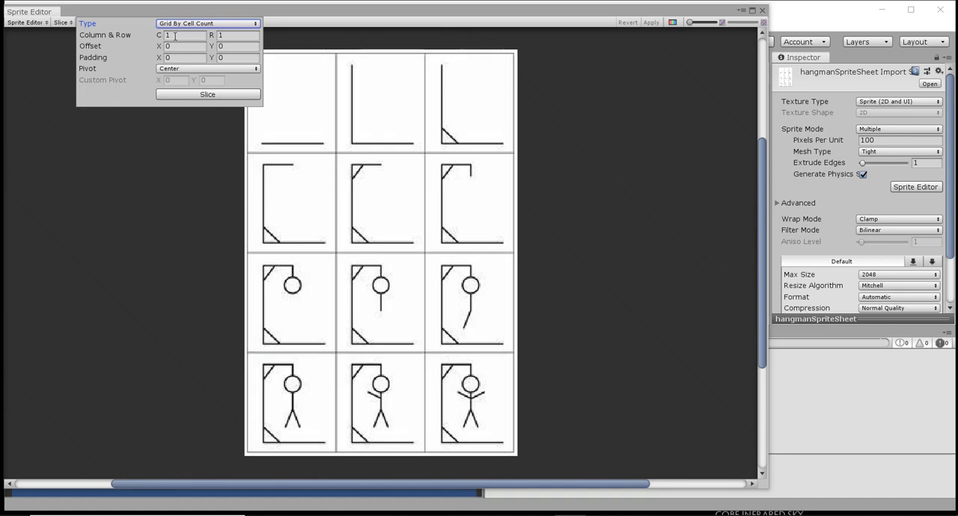
click(175, 35)
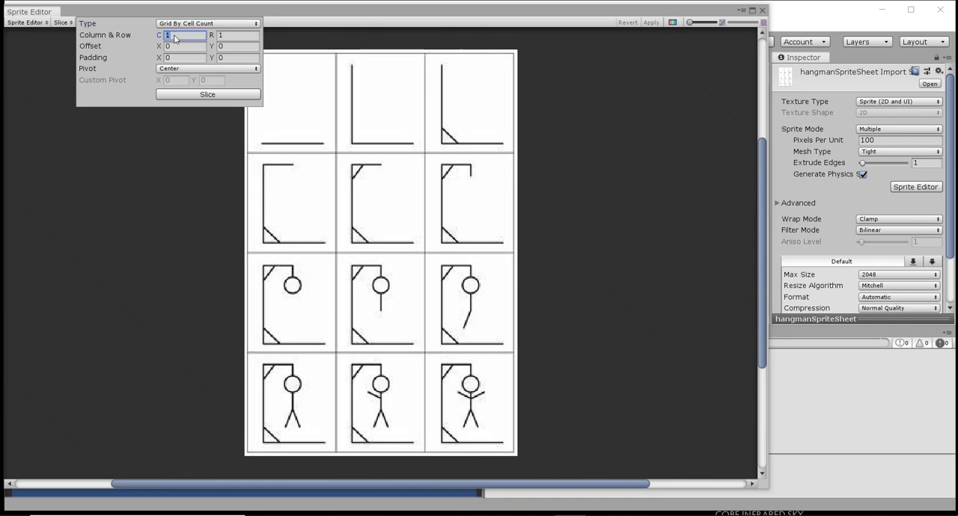
text(3)
click(231, 35)
text(4)
click(209, 95)
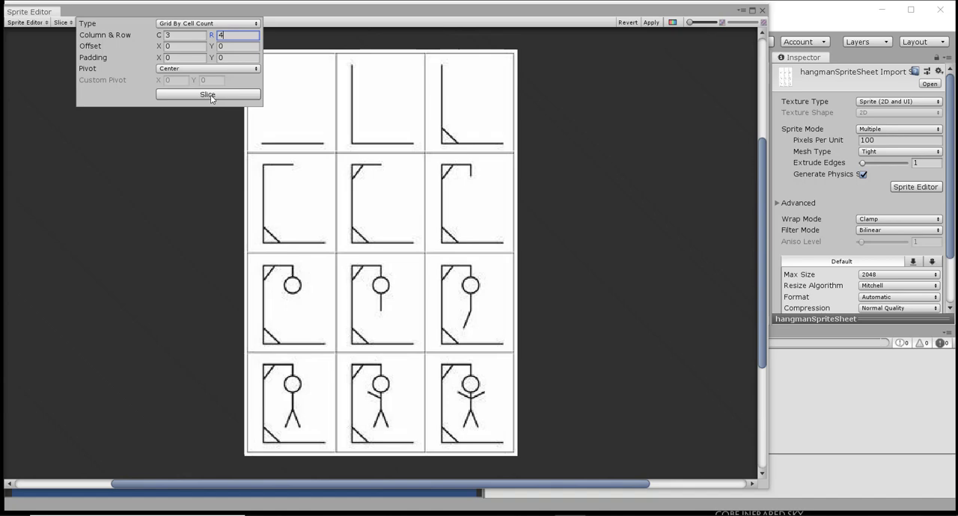
- Check the sliced cells in the upper three rows of the sprite sheet one by one
click(313, 132)
click(389, 129)
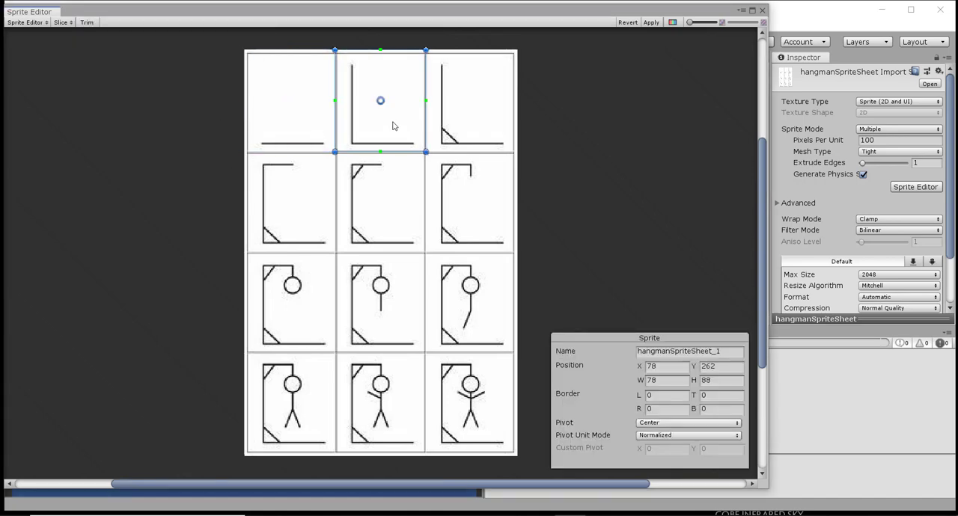
click(455, 125)
click(465, 211)
click(375, 216)
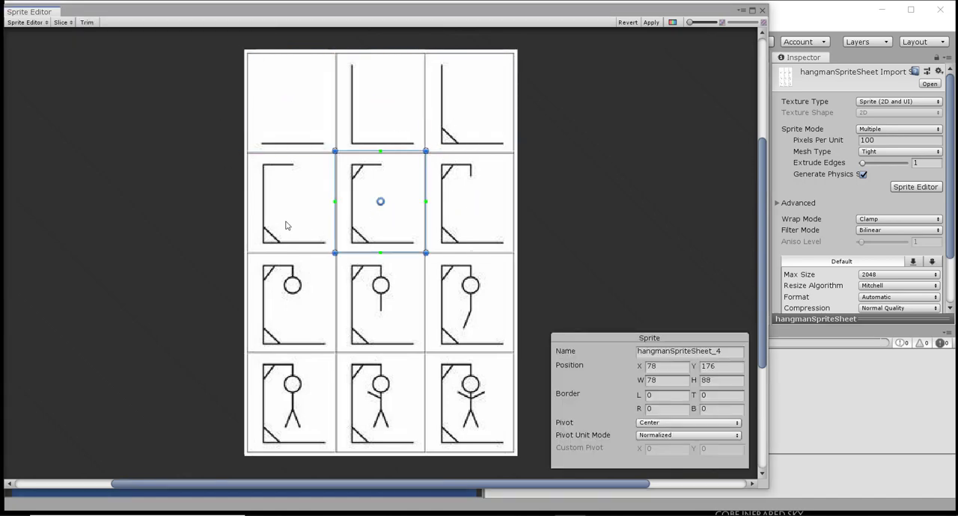
click(286, 225)
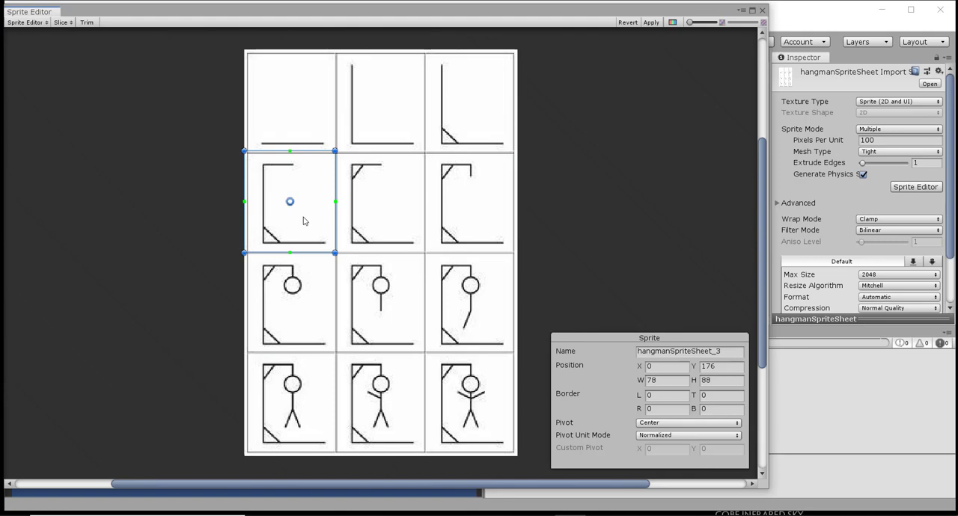
click(285, 315)
click(387, 303)
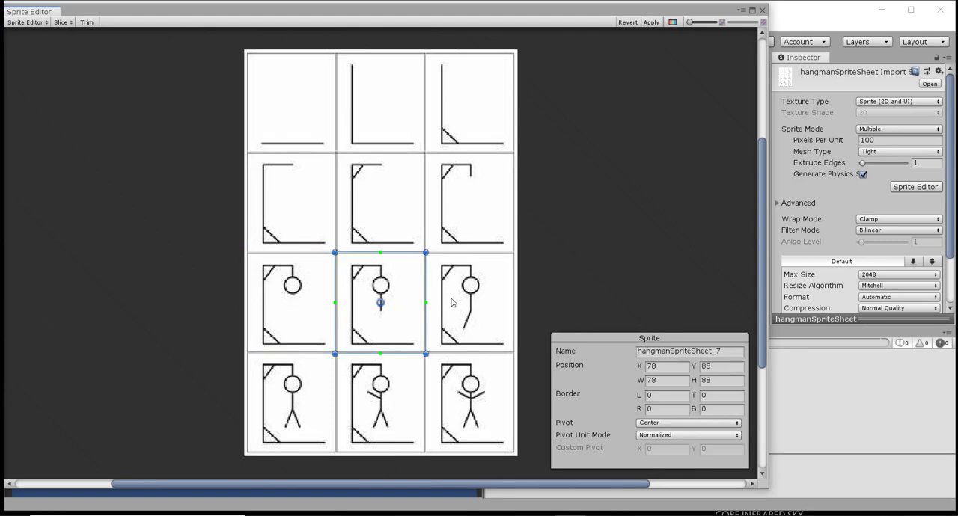
click(483, 305)
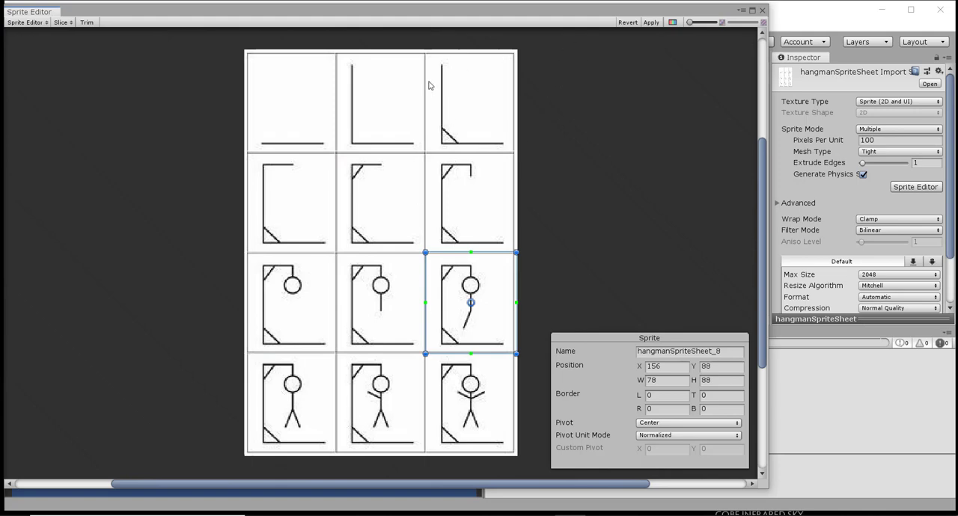
- Apply the slicing, close the Sprite Editor and look through the separate hangman sprites in the Images folder
click(653, 22)
click(762, 11)
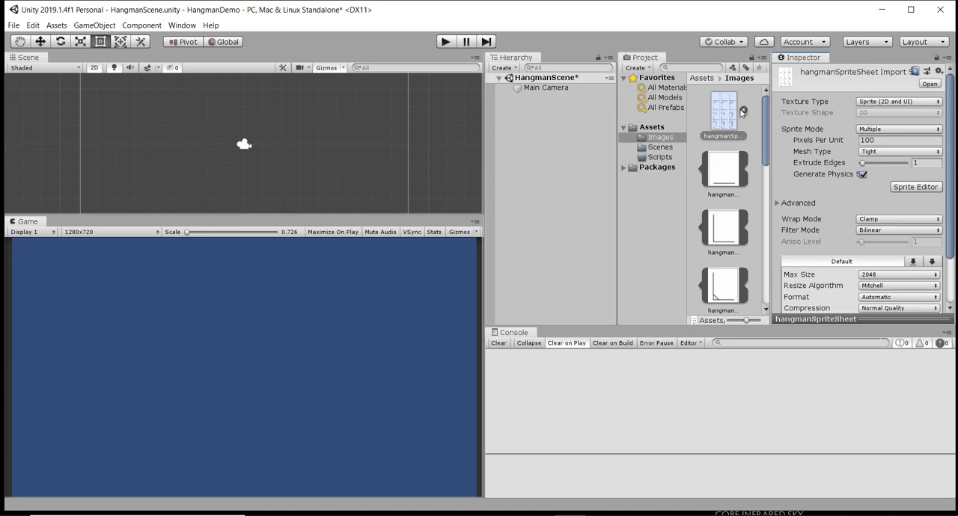
scroll(741, 152, down, 5)
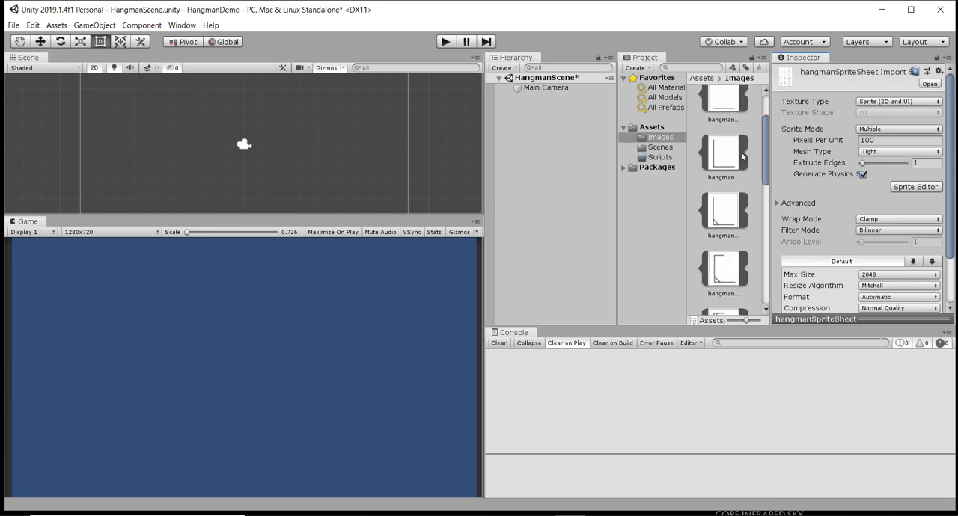
scroll(741, 155, down, 3)
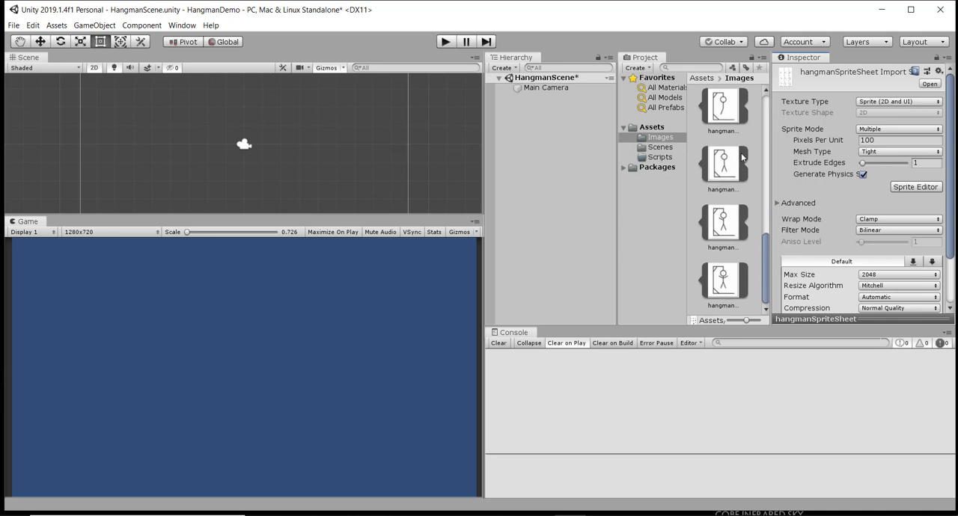
scroll(717, 232, up, 8)
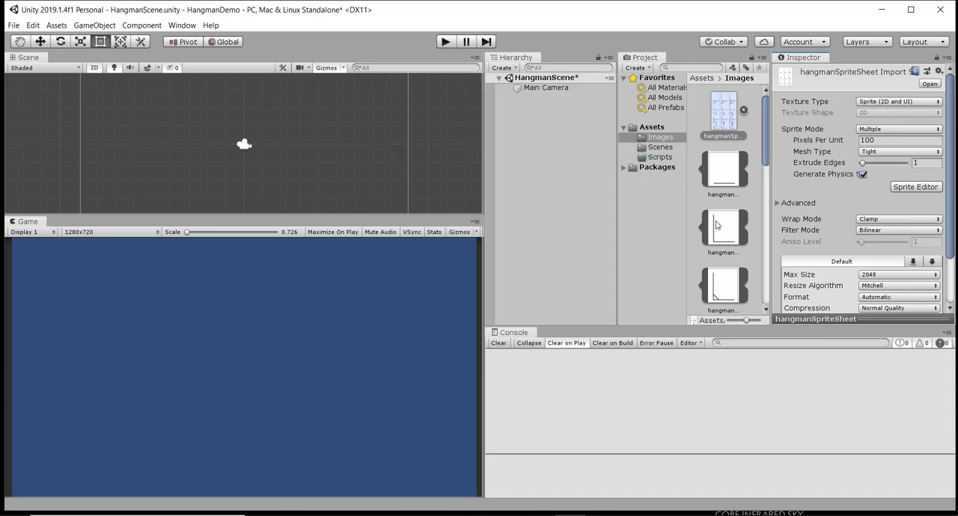
- Add a UI Image to the scene and rename it HangmanImage
click(85, 27)
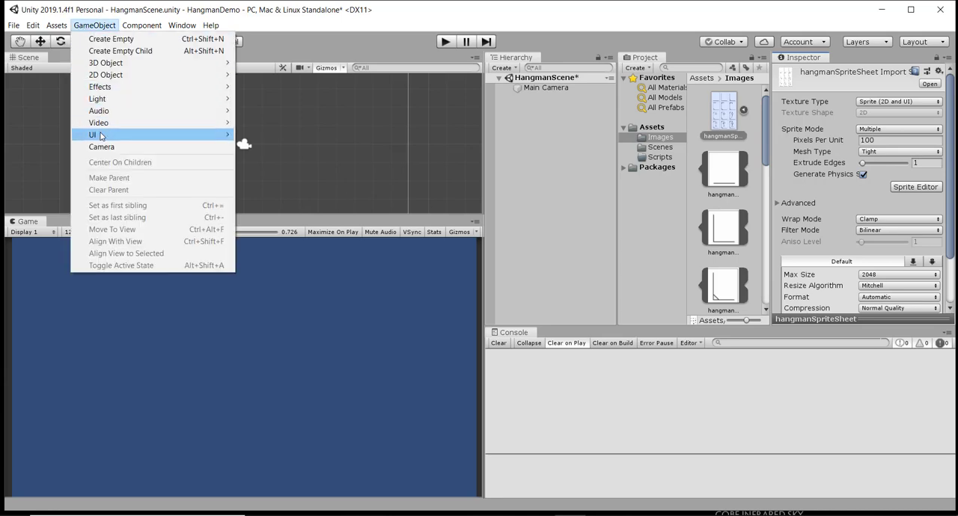
mouse_move(195, 134)
click(270, 159)
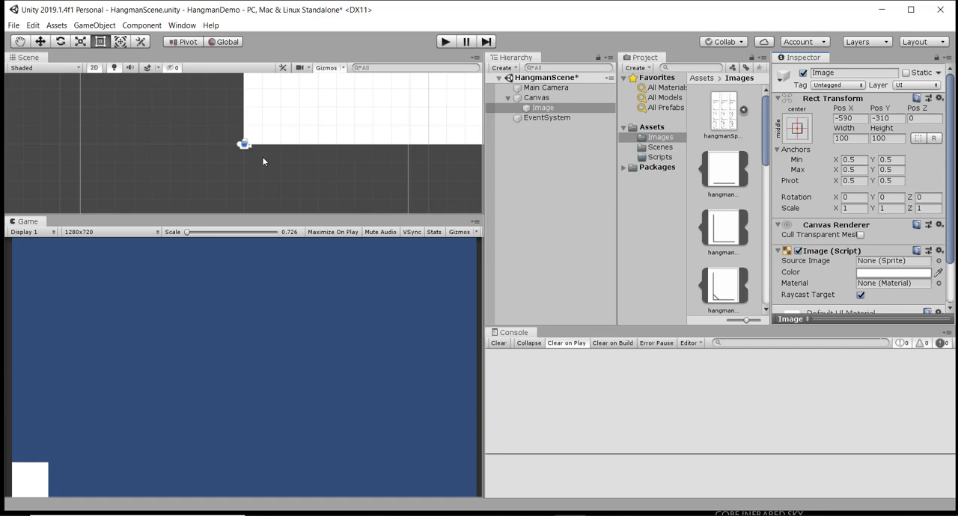
click(563, 109)
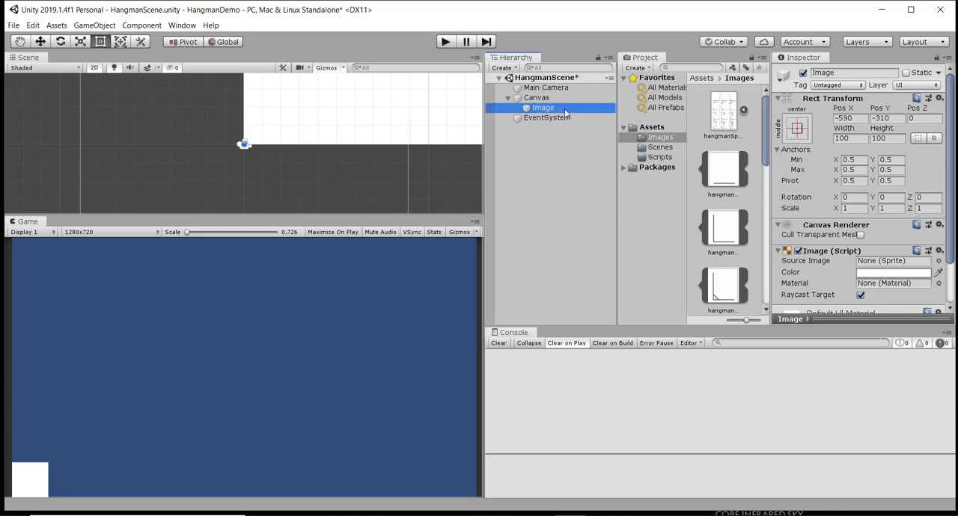
click(561, 109)
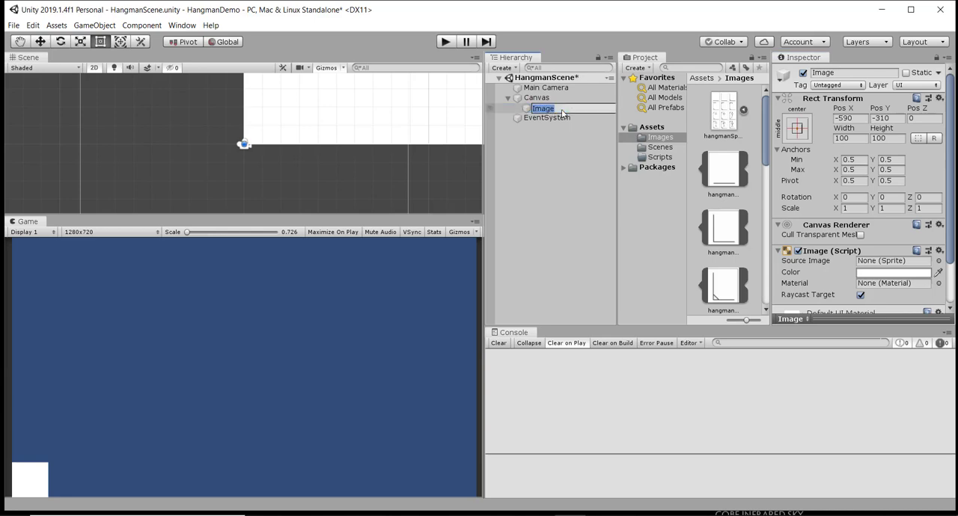
text(HangmanImage)
key(Return)
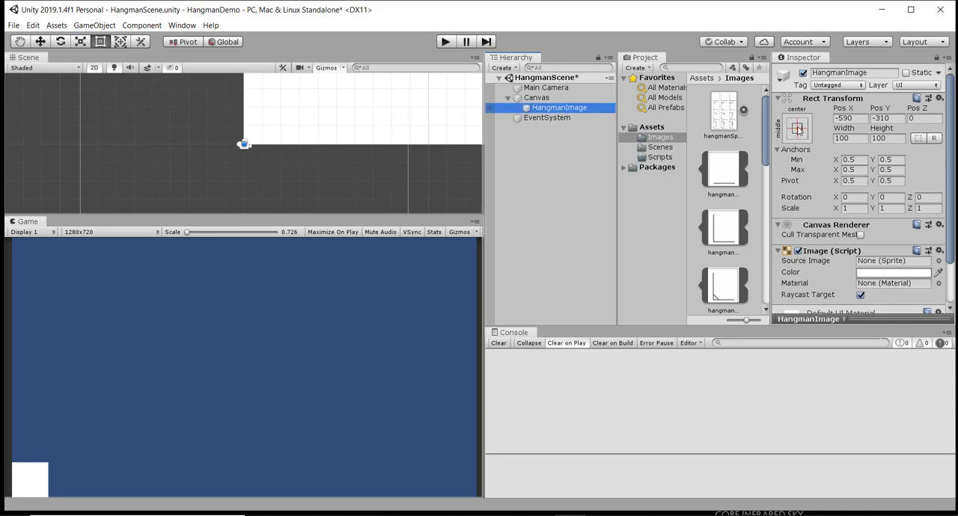
- Anchor HangmanImage to the middle right, also setting its pivot and position, and set its Pos X to -100
click(798, 129)
key(shift+alt)
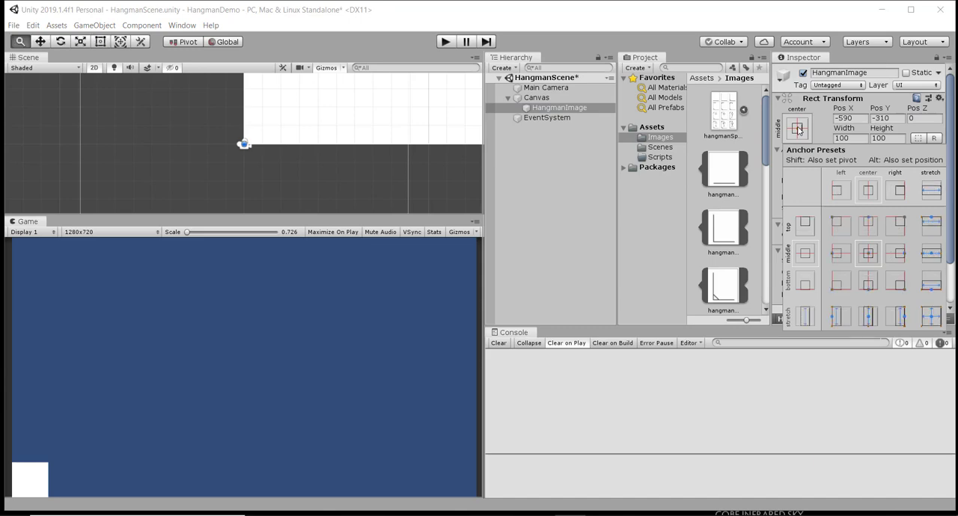
alt+shift+click(899, 255)
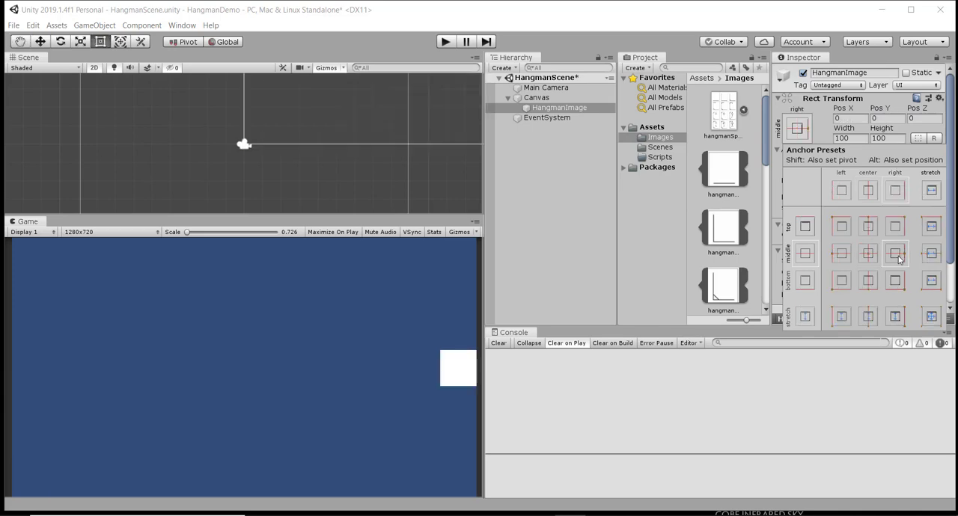
click(890, 124)
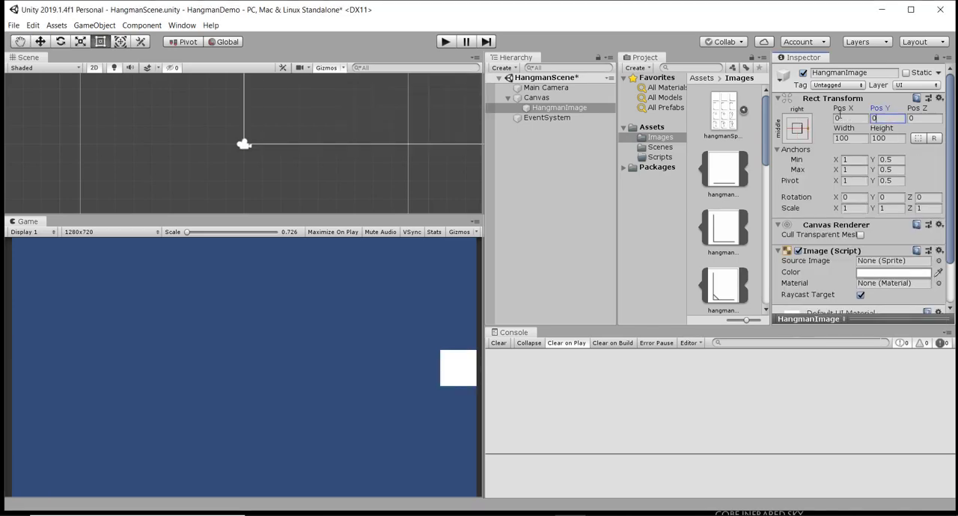
click(847, 118)
text(2)
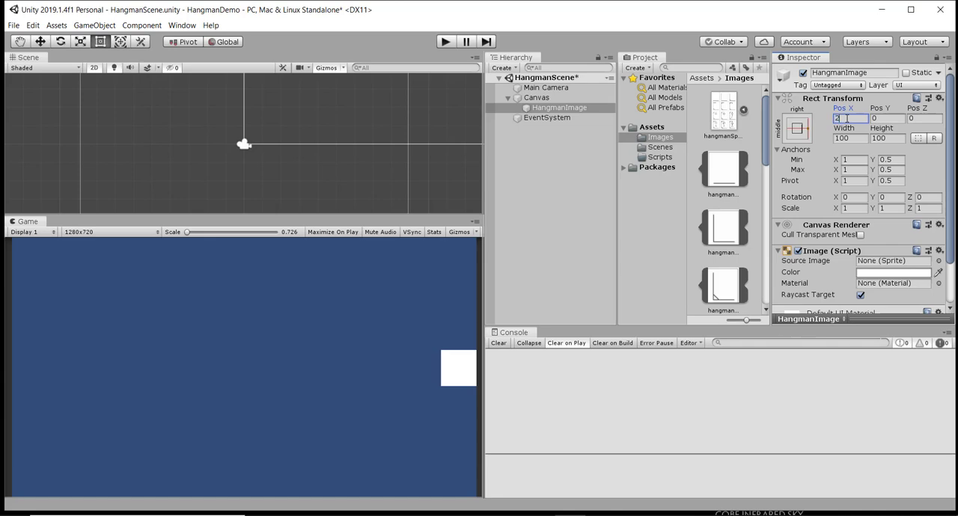
key(BackSpace)
text(-100)
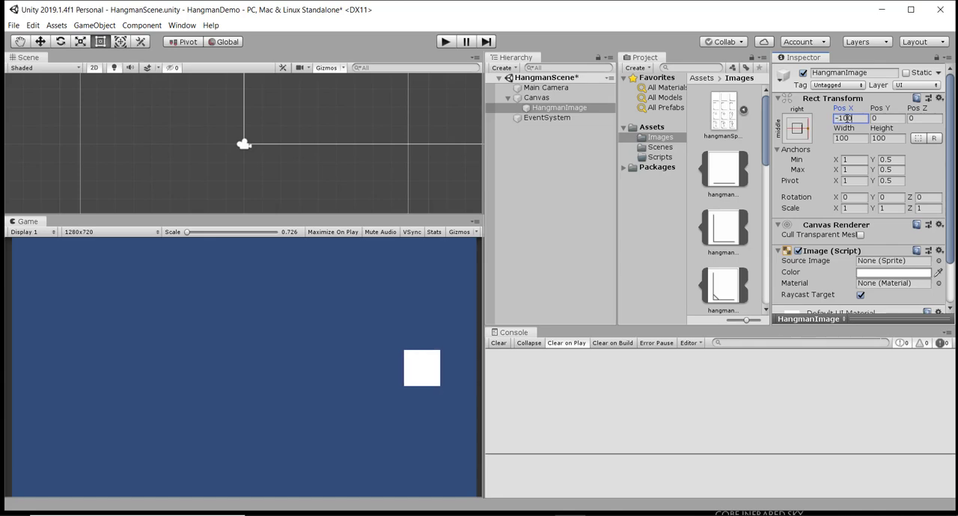
- Assign the first hangman sprite, showing only the base line, as the source image of HangmanImage
click(938, 262)
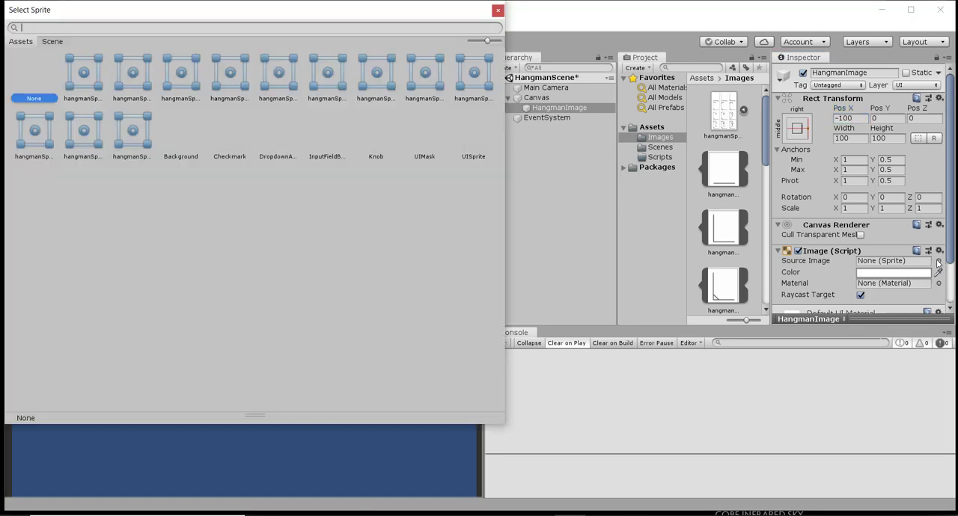
click(90, 83)
double_click(90, 83)
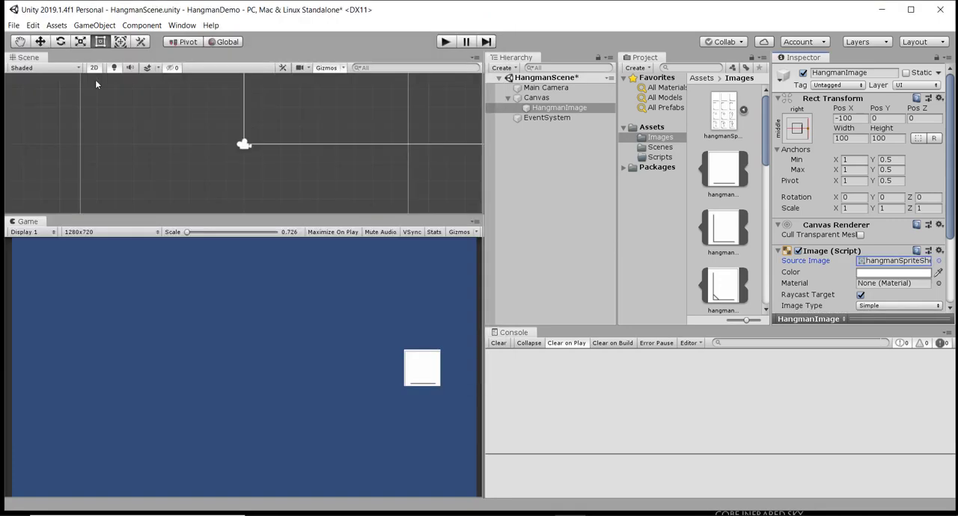
scroll(782, 283, down, 3)
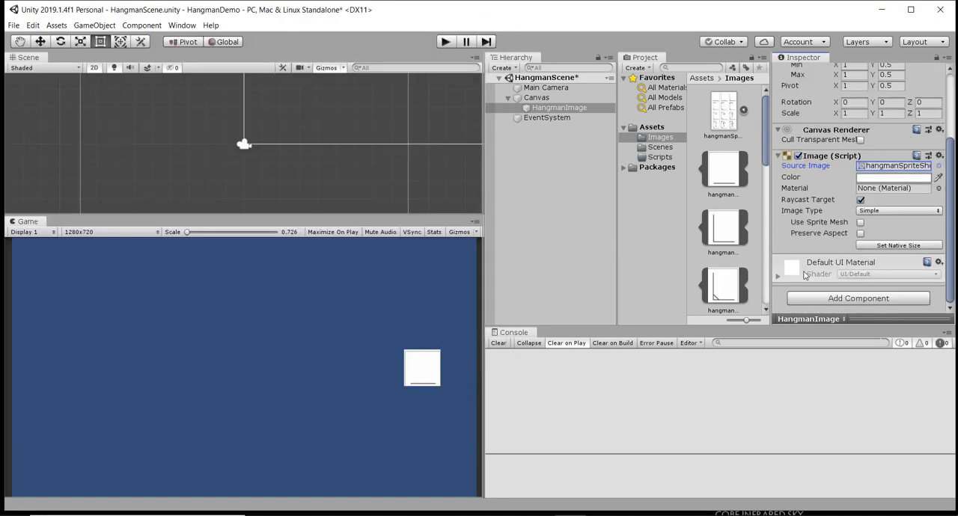
- Set the hangman sprite sheet's Pixels Per Unit to 60, apply it, and resize HangmanImage to its native size
click(885, 246)
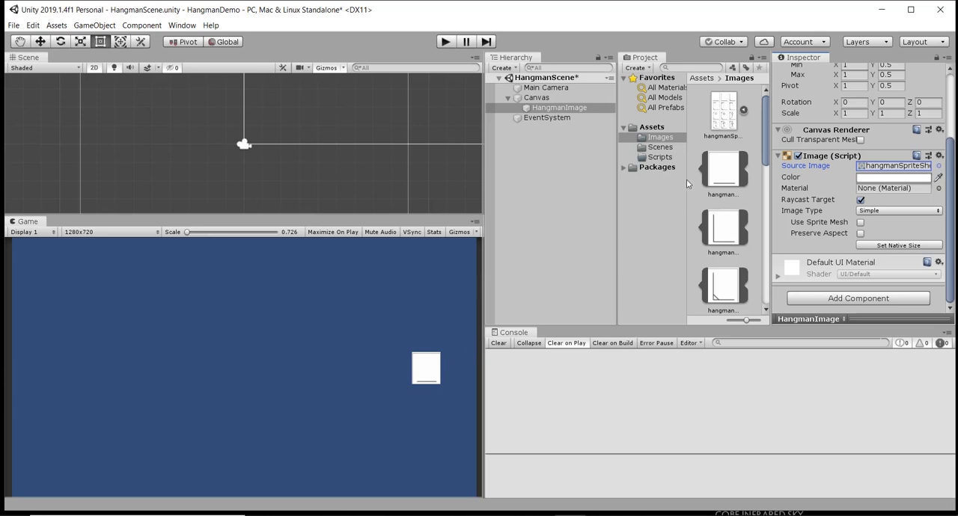
click(722, 113)
scroll(853, 224, up, 3)
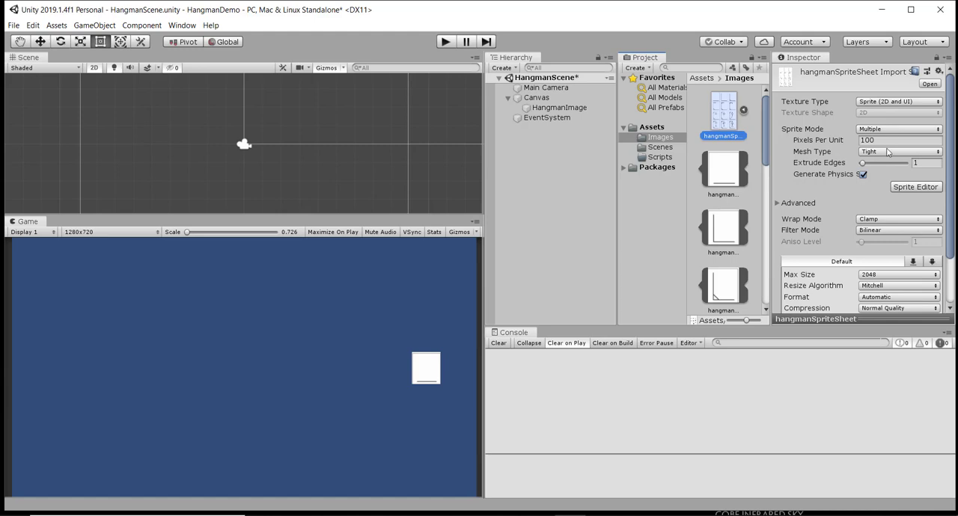
click(887, 141)
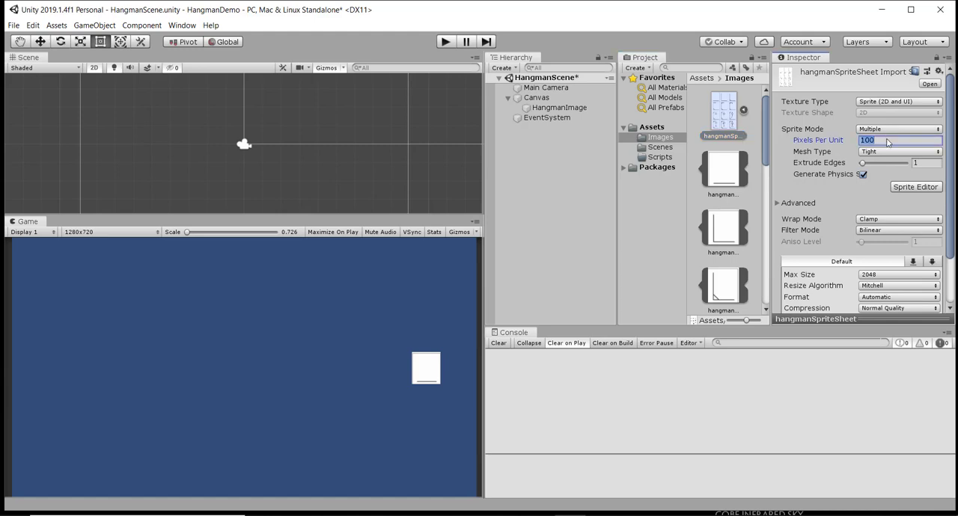
text(60)
scroll(932, 218, down, 3)
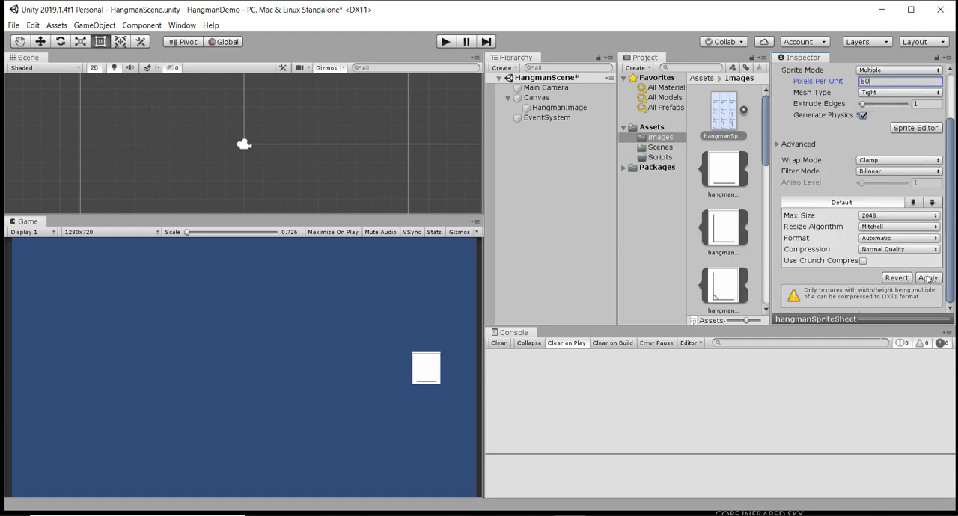
click(927, 278)
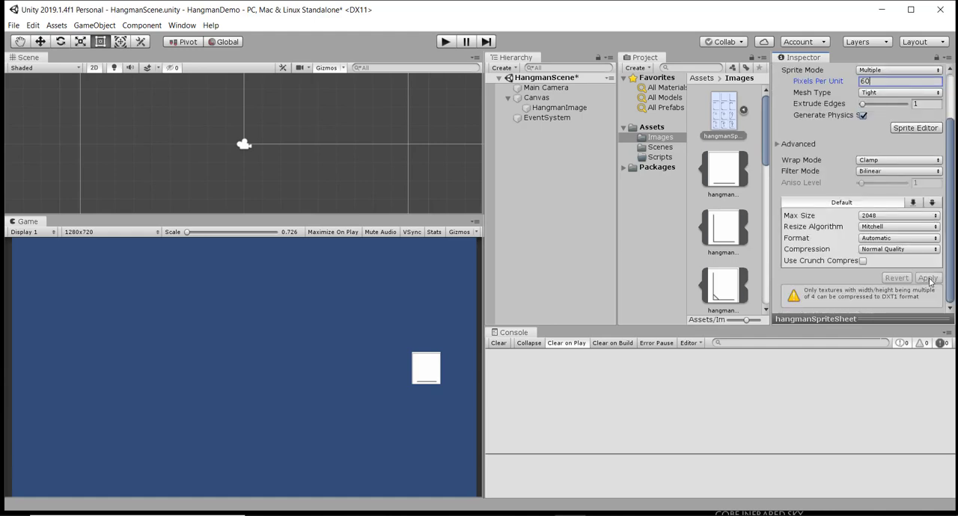
click(561, 107)
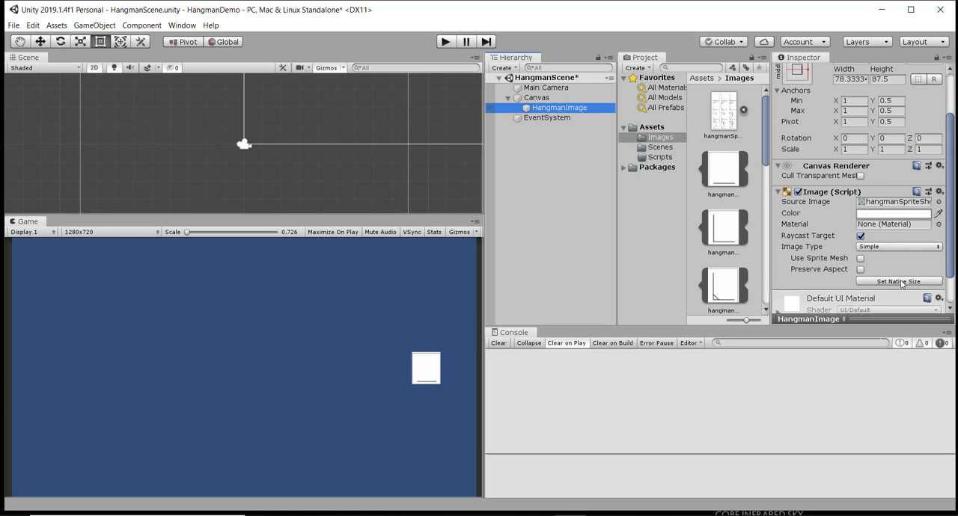
click(899, 282)
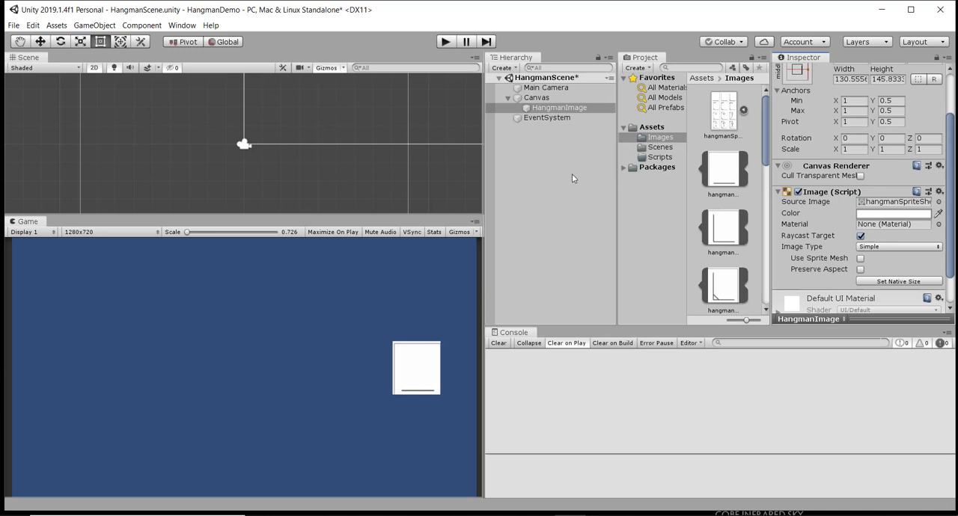
- Create an empty game object in the scene and name it HangmanManager
click(104, 29)
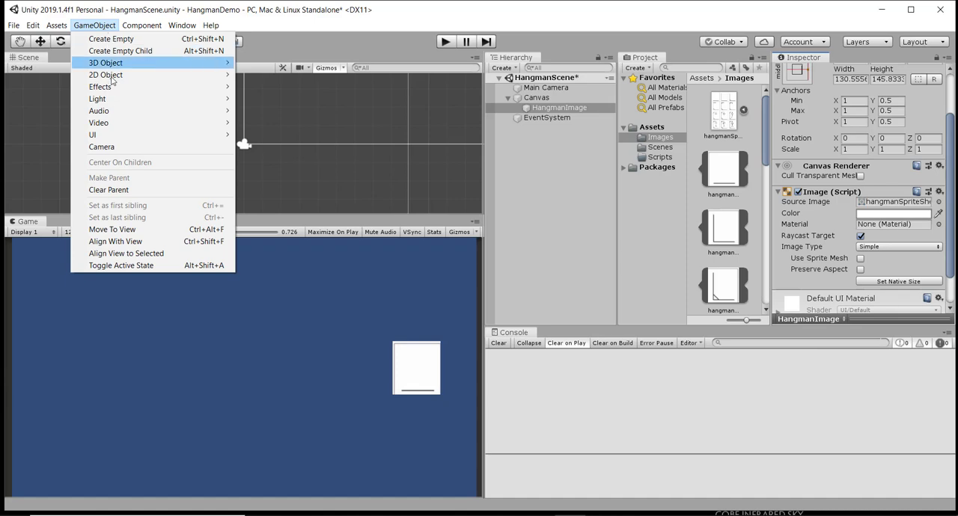
click(114, 42)
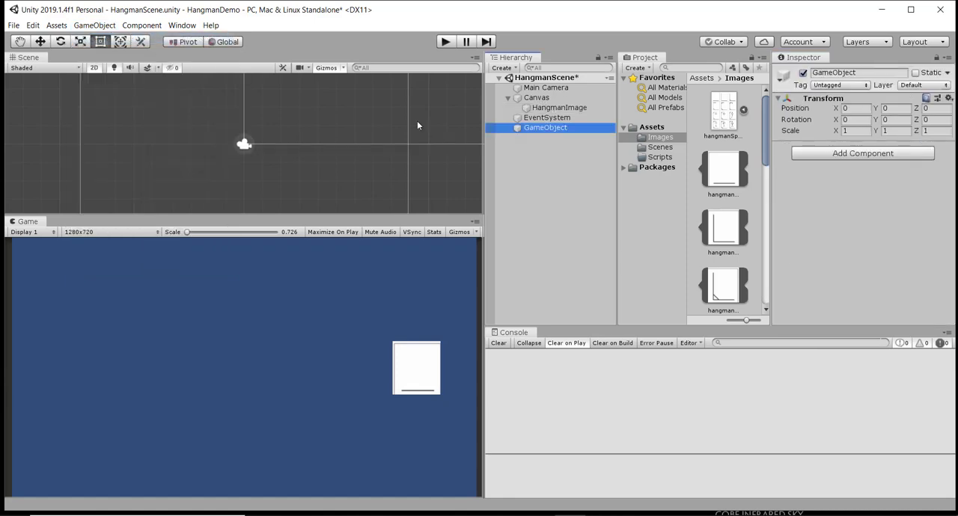
click(573, 134)
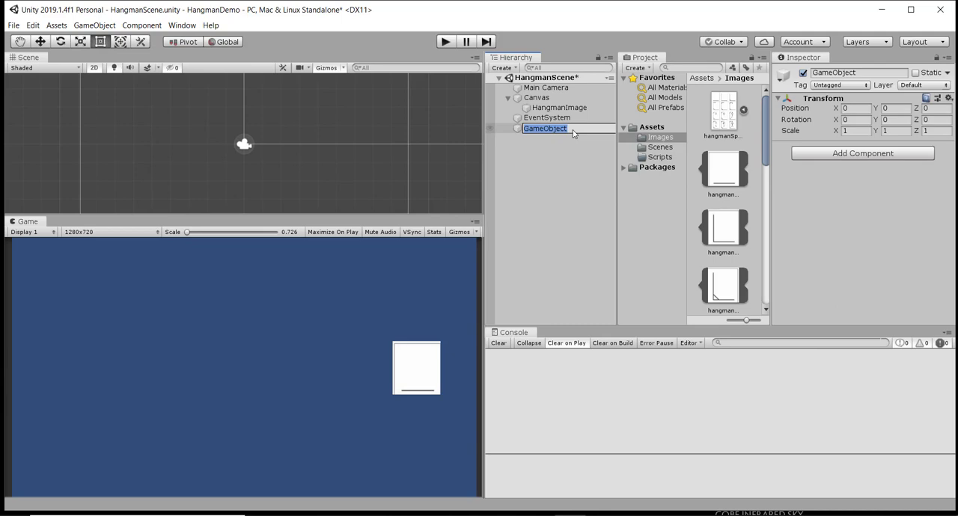
text(HangmanManager)
key(Return)
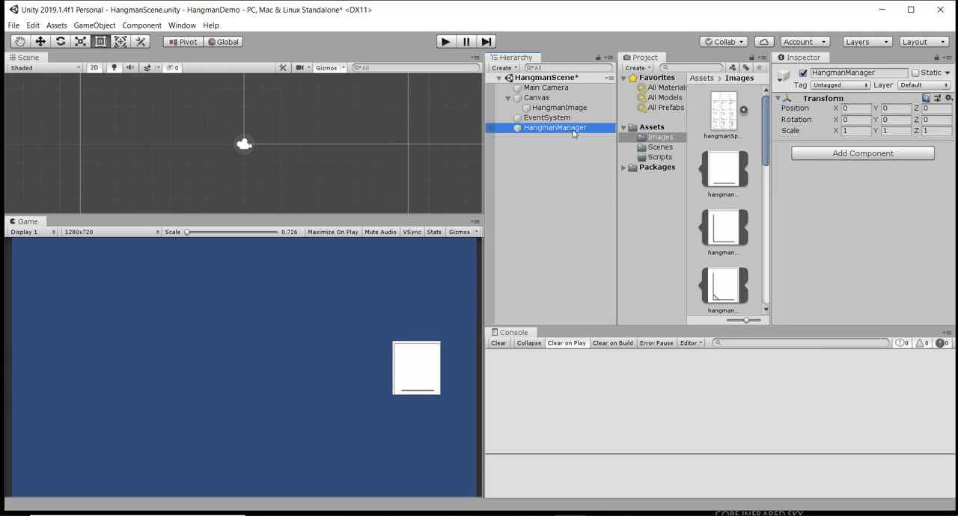
- Create a C# script named HangmanManager in the Scripts folder
click(659, 157)
right_click(719, 135)
mouse_move(739, 142)
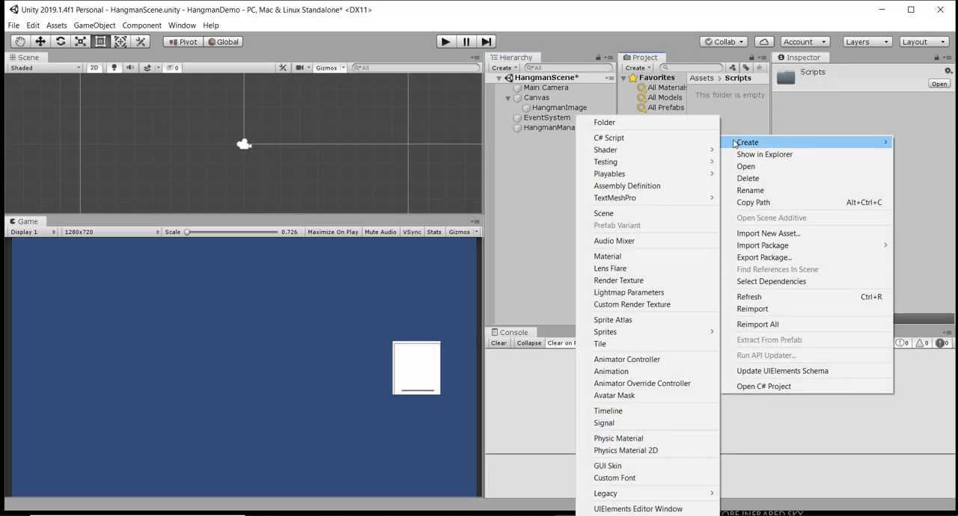
click(648, 139)
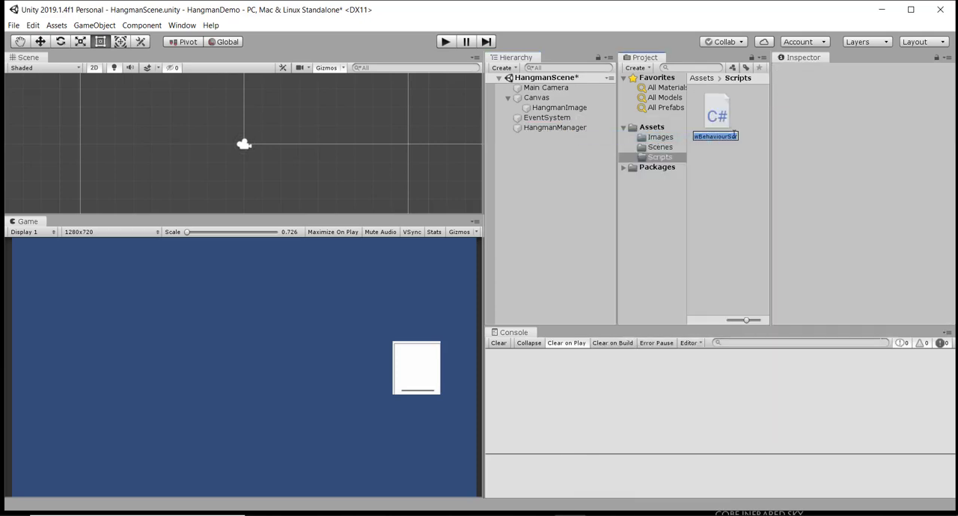
text(Han)
text(gman)
text(Manager)
key(Return)
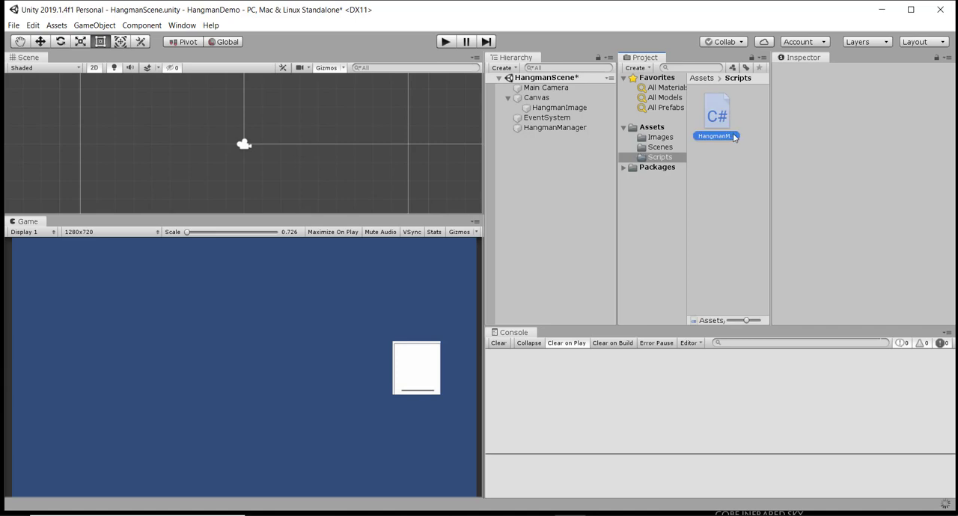
- Attach the HangmanManager script to the HangmanManager object and open the script in Visual Studio
click(557, 128)
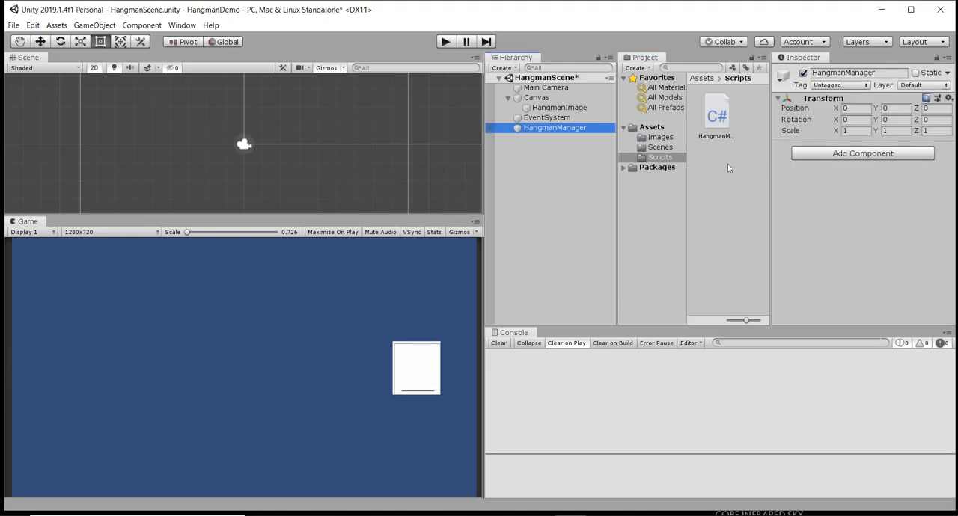
drag(713, 118, 805, 158)
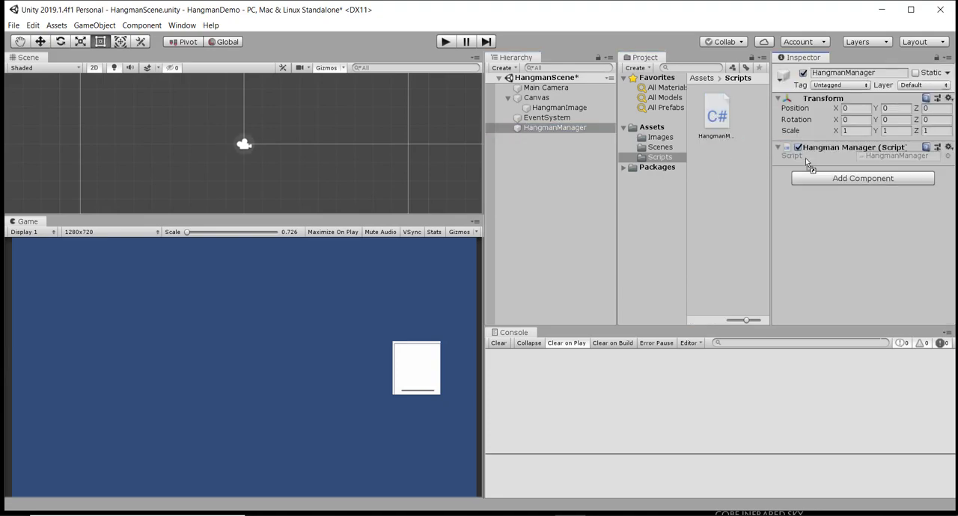
click(713, 122)
double_click(712, 119)
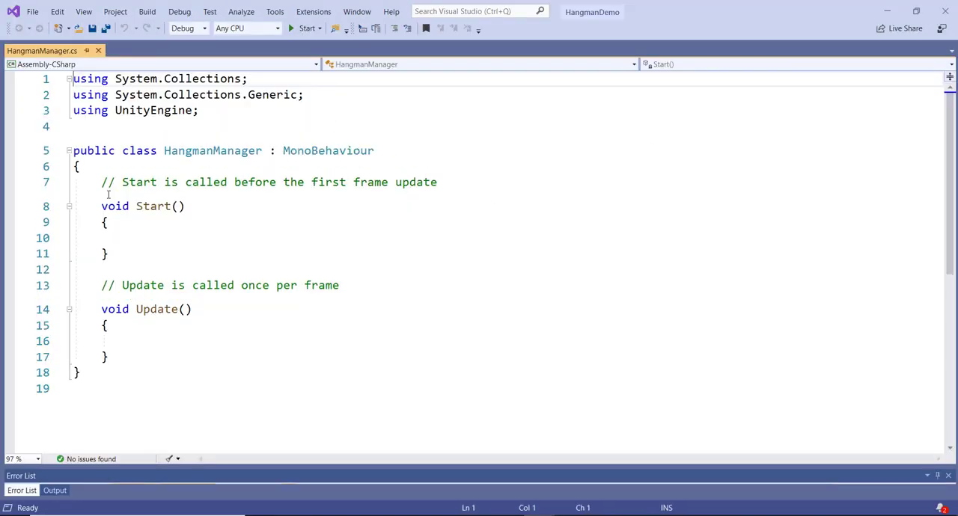
- Declare a public Sprite array named hangmanImages at the start of the HangmanManager class, above the Start comment
click(103, 183)
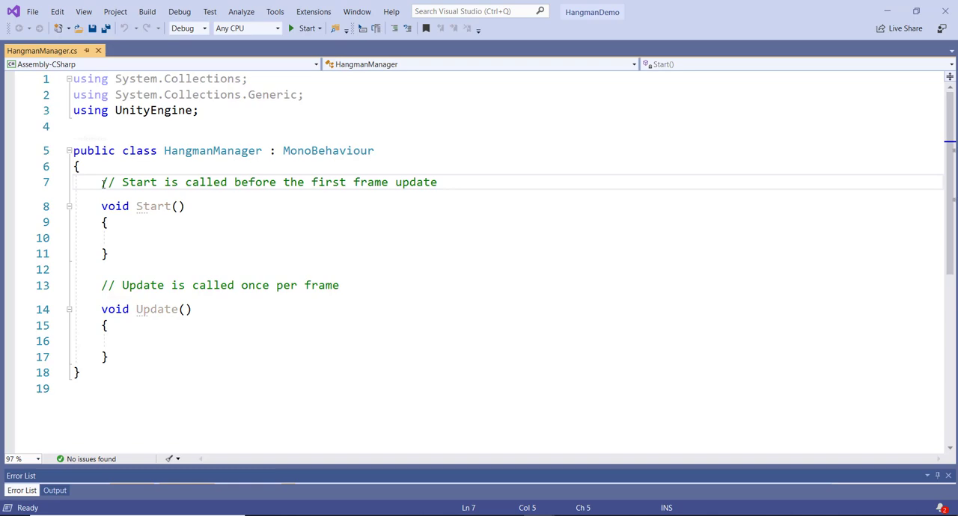
key(Return)
key(Return)
key(Up)
key(Up)
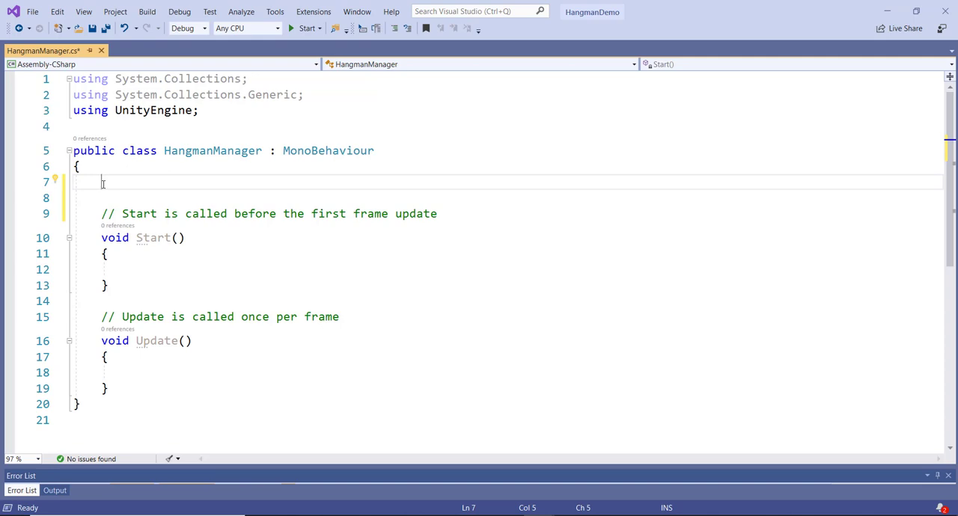
text(p)
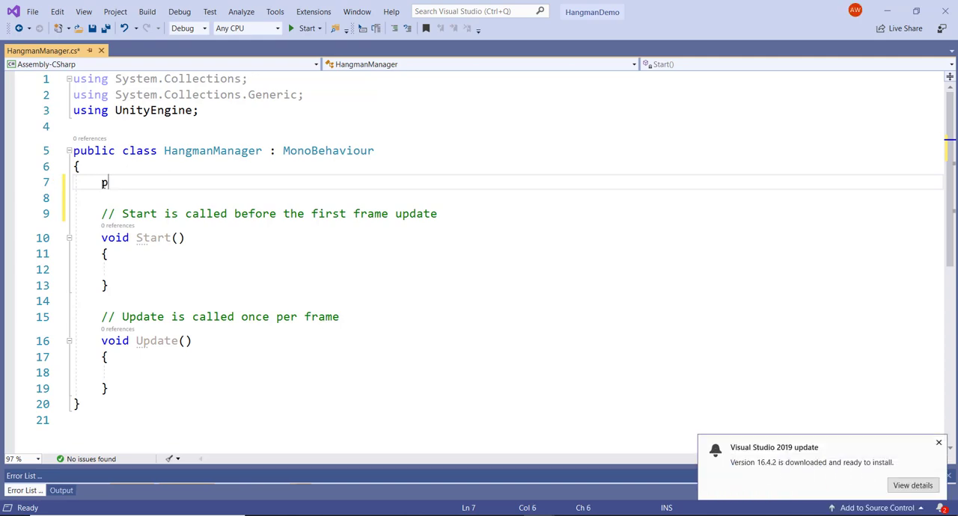
text(ublic )
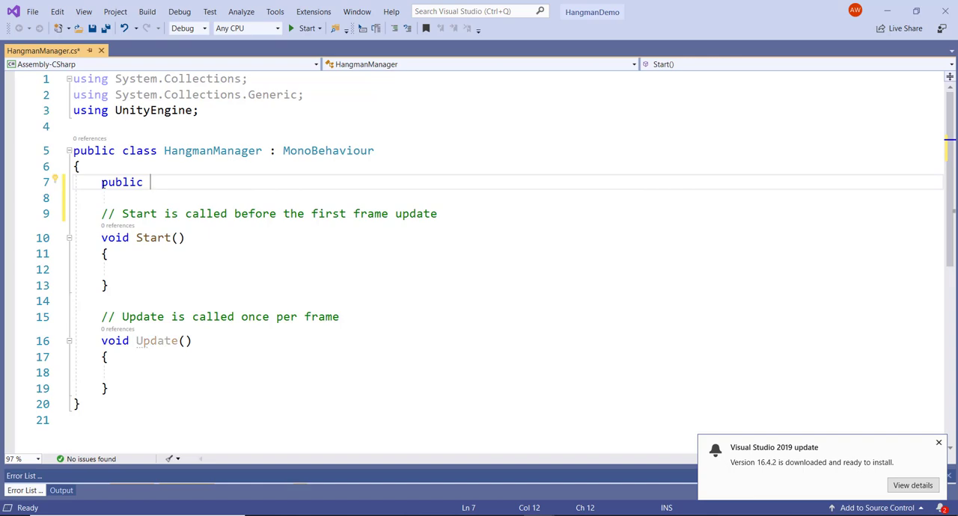
text(S)
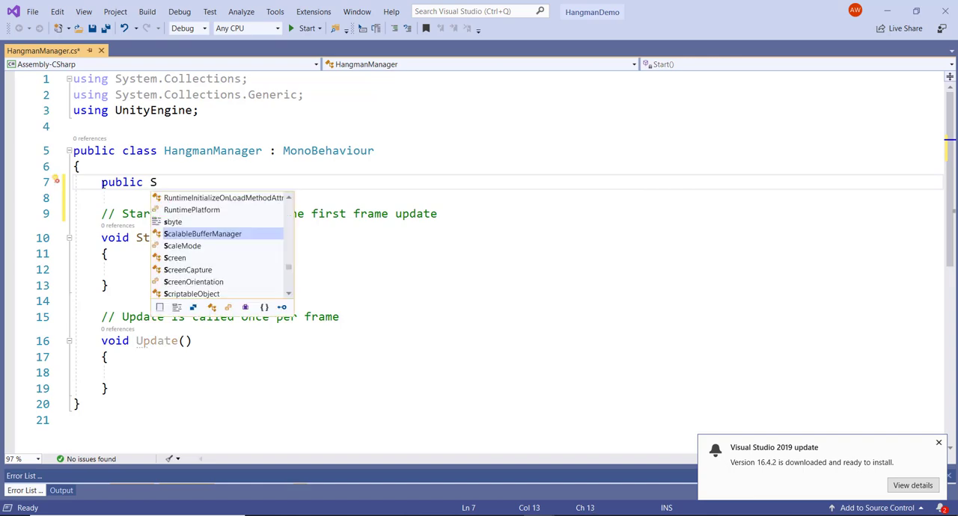
text(prit)
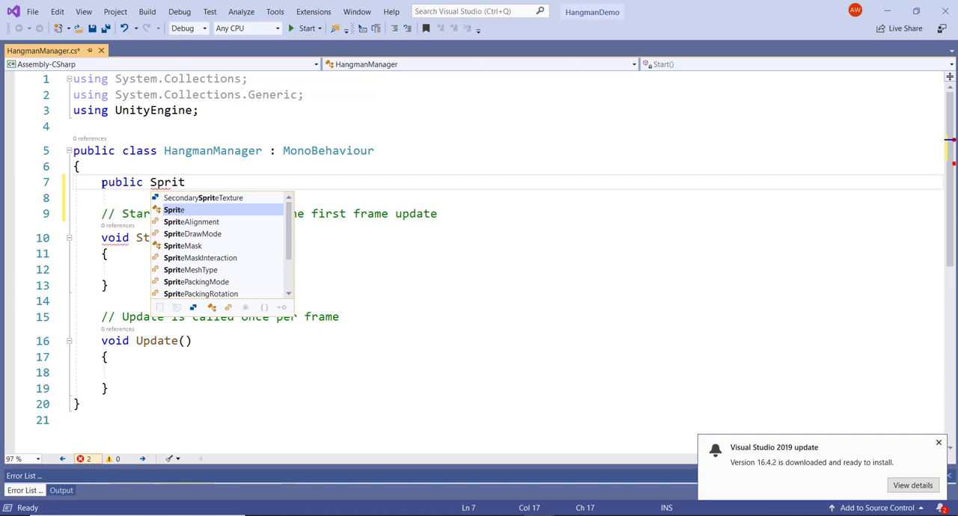
text(e[] )
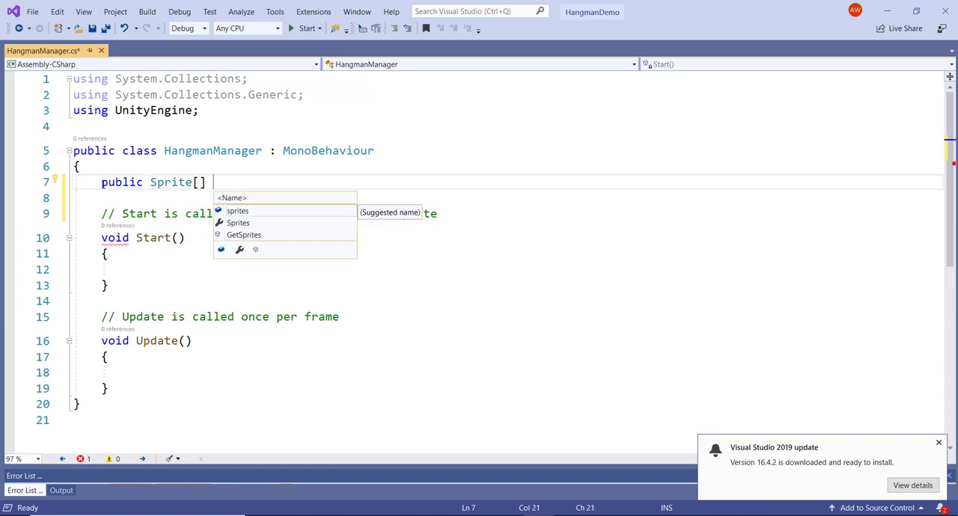
text(hang)
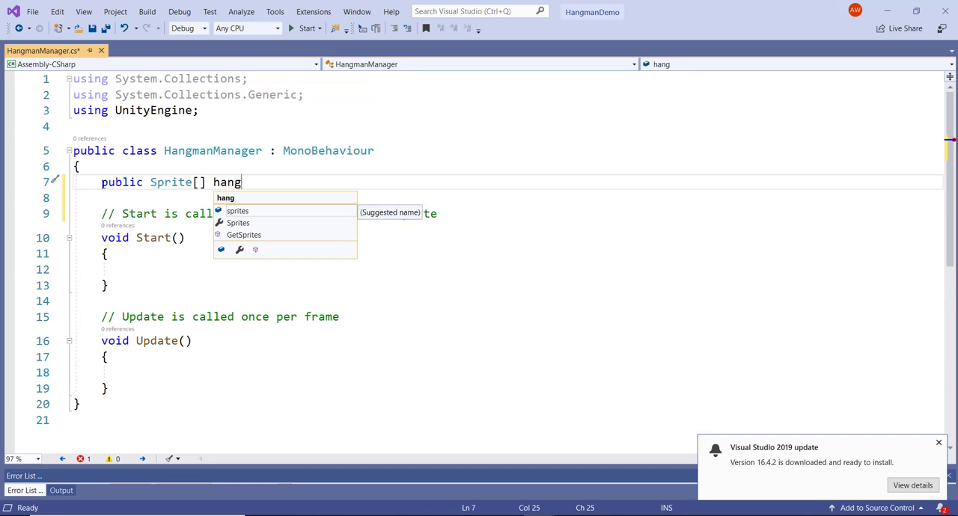
text(manImages;)
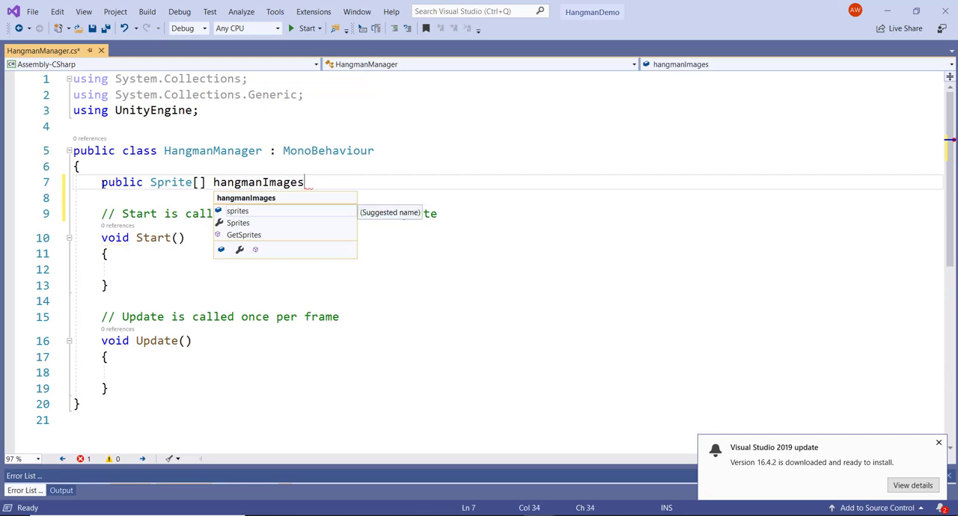
key(Return)
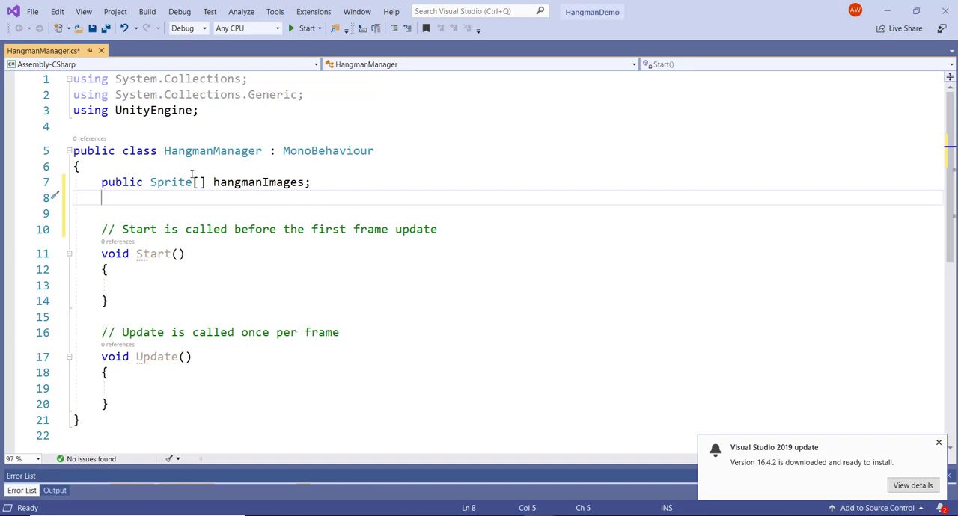
- Add a using directive for UnityEngine.UI below the existing UnityEngine directive
click(215, 113)
key(Return)
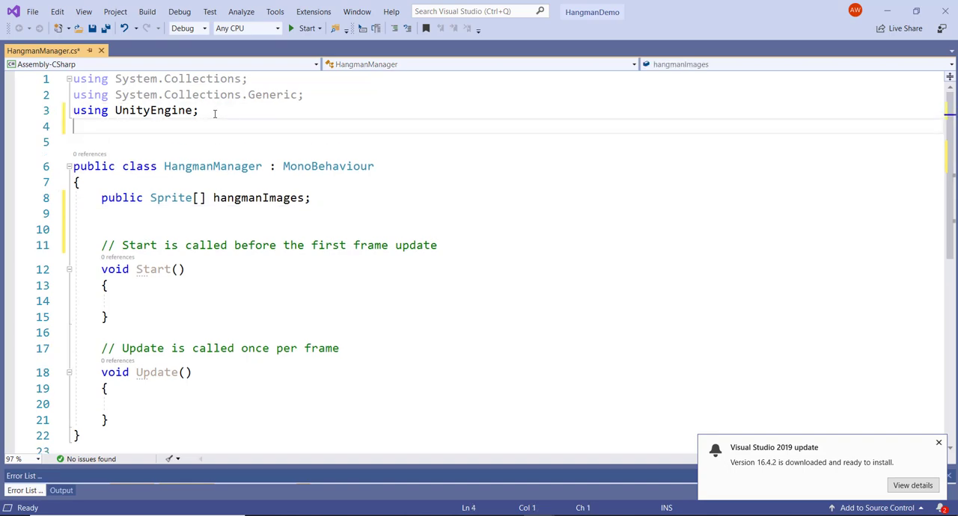
text(using UnityEngine)
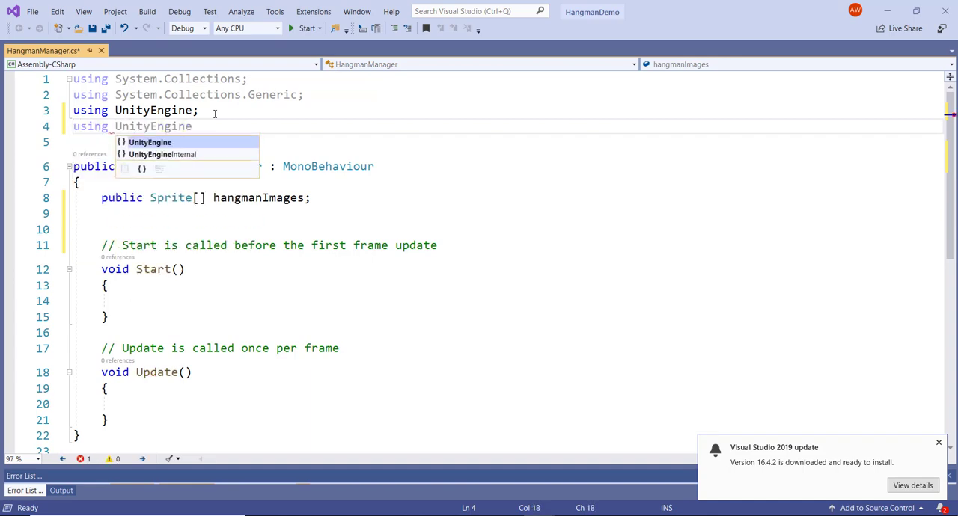
text(.UI;)
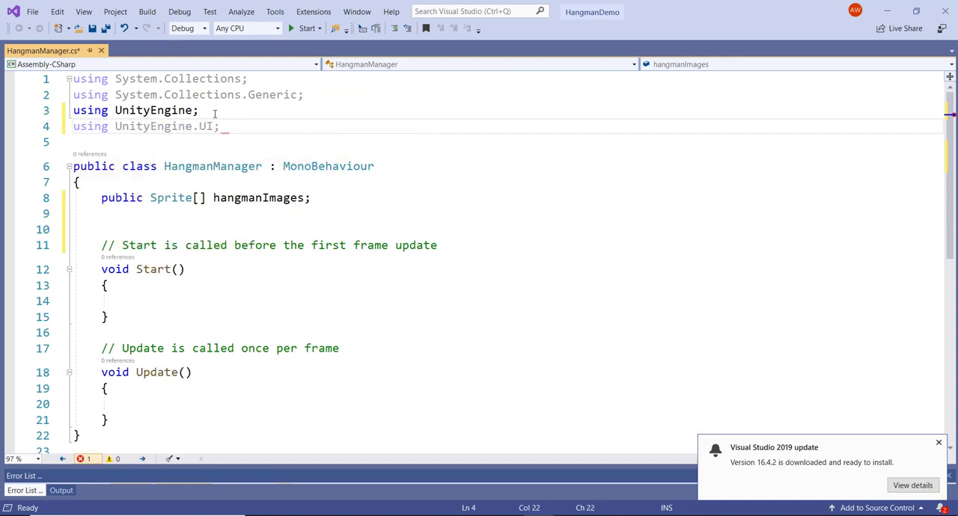
- Declare a public Image variable named hangmanImage below the hangmanImages array in the HangmanManager class
click(344, 200)
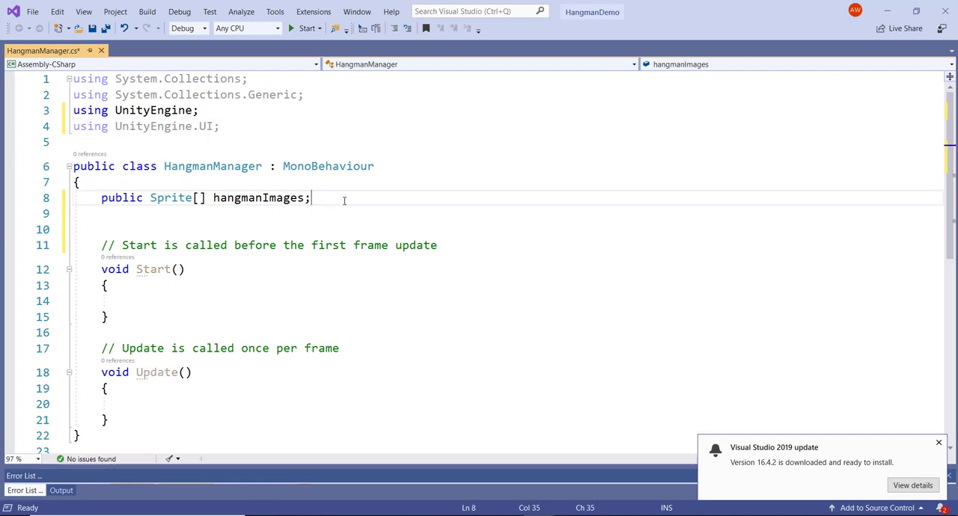
key(Return)
text(public )
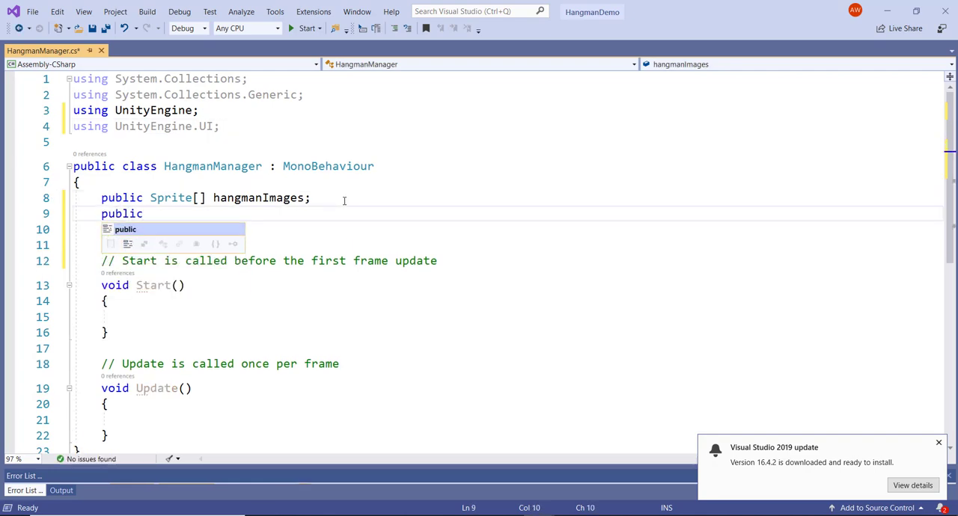
text(Image )
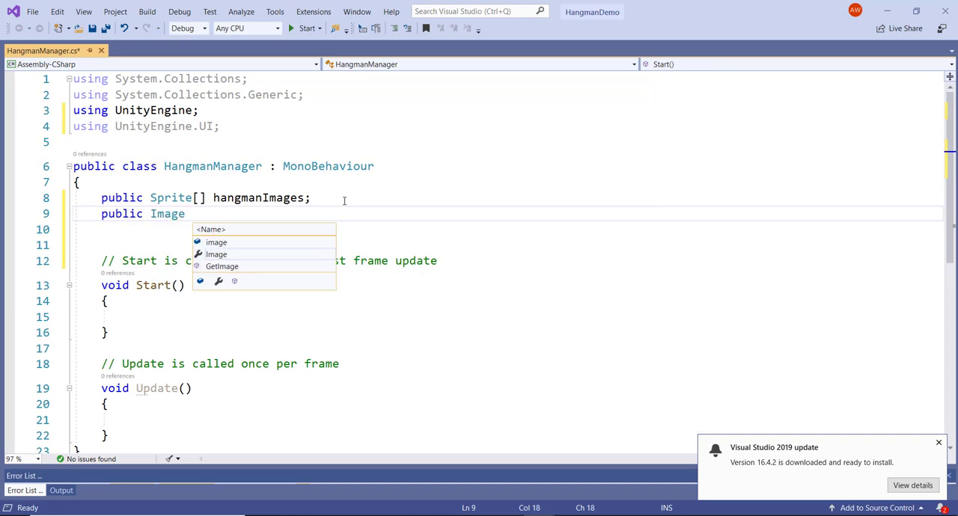
text(hand)
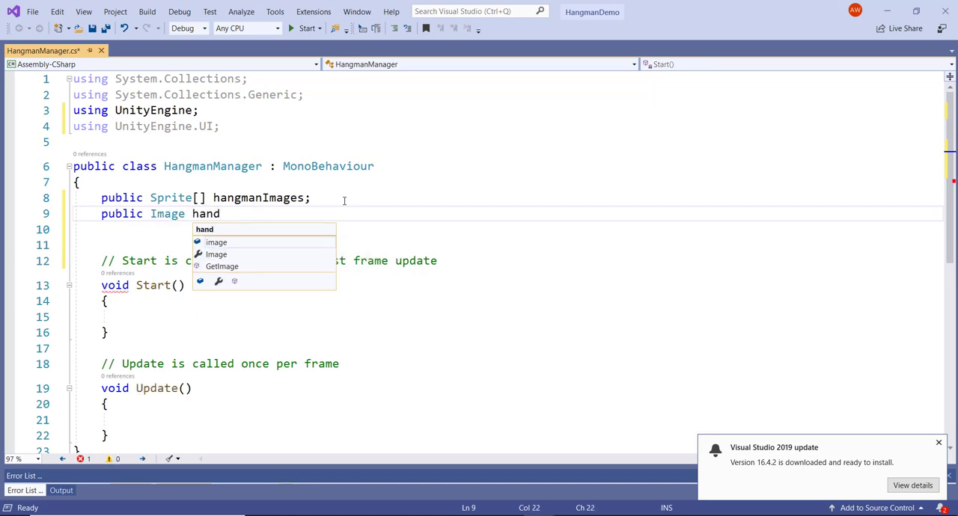
key(BackSpace)
text(gmanIma)
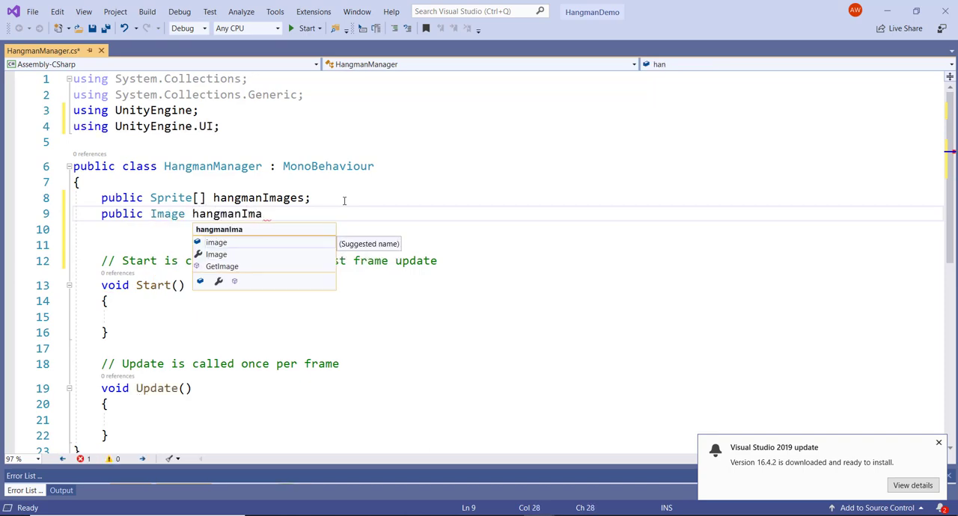
text(ge;)
key(Return)
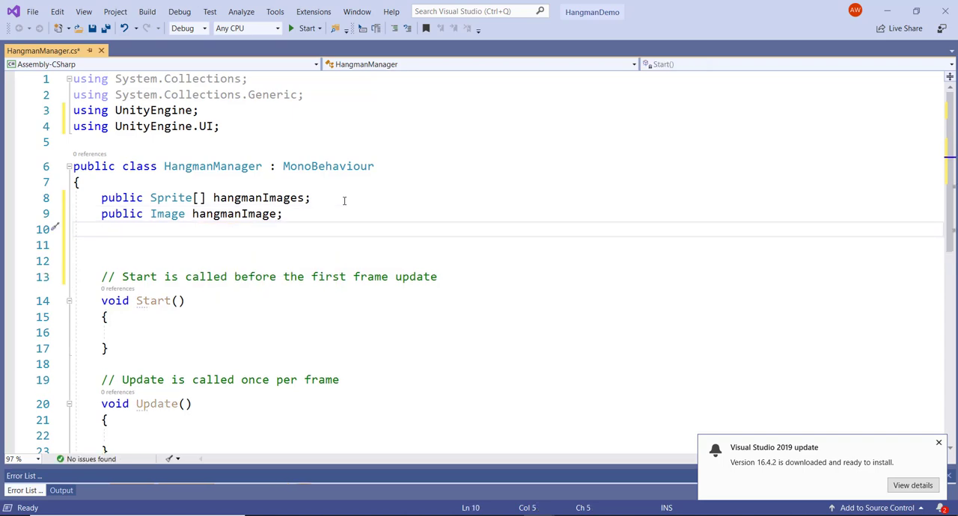
- Declare a private int variable named currentImageIndex below the hangmanImage declaration
text(private int )
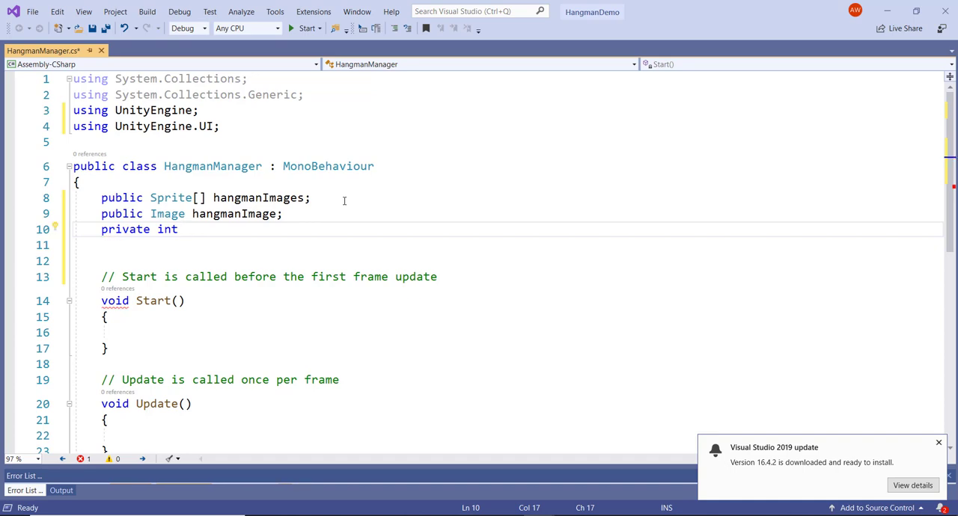
text(current)
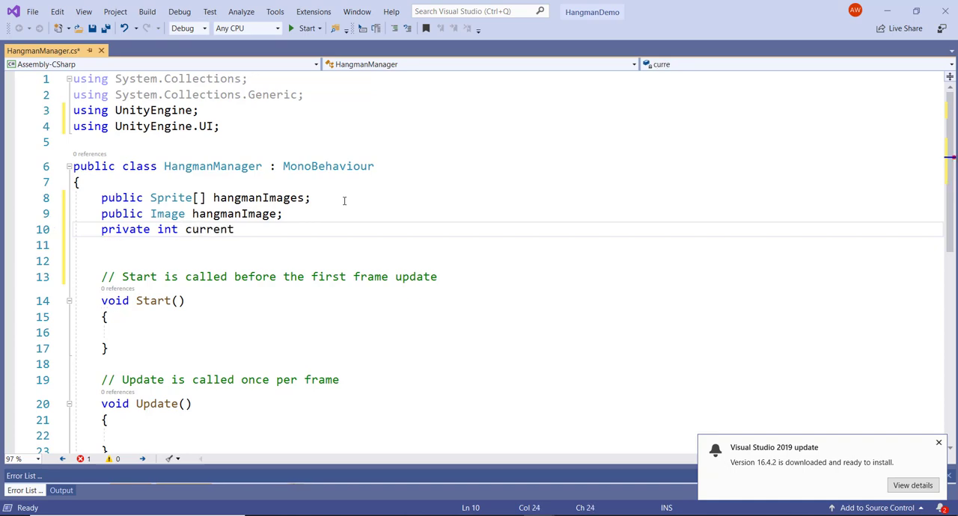
text(Image)
text(Index)
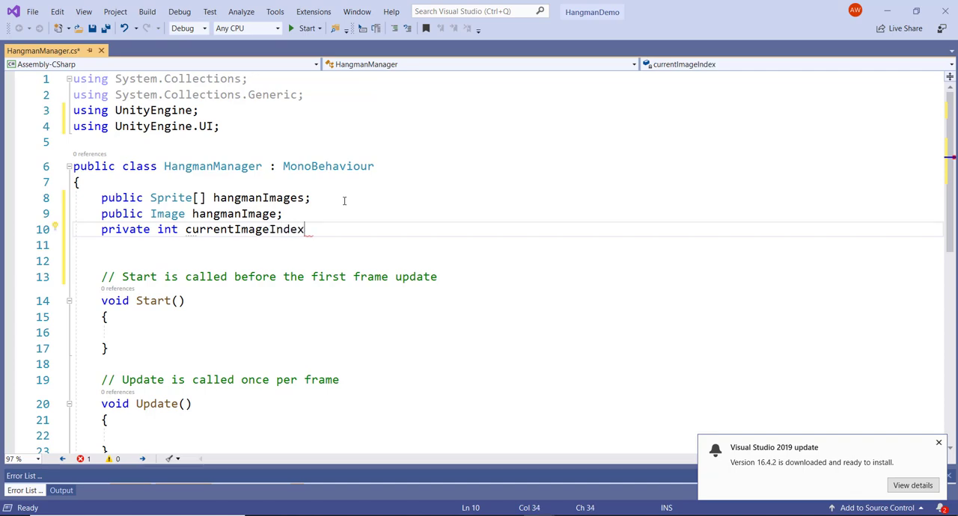
text(;)
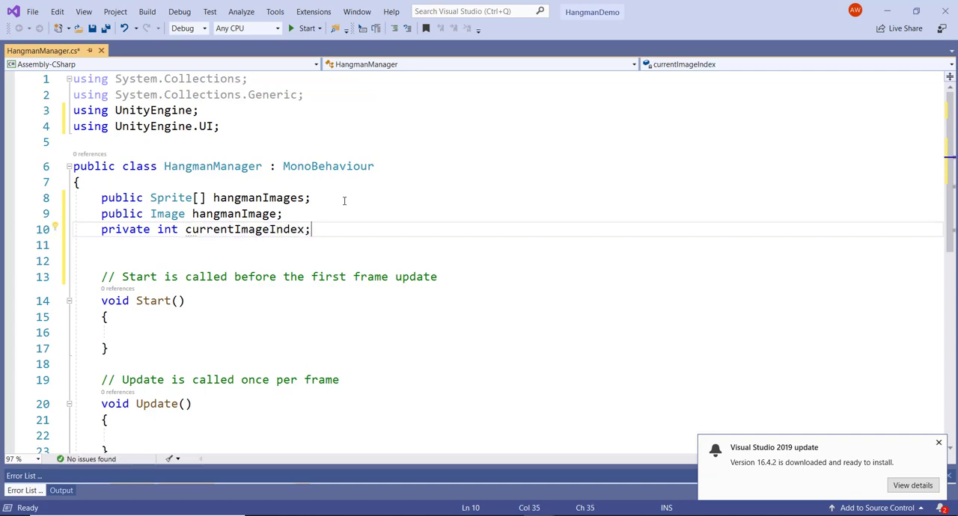
- Initialize currentImageIndex to 0 inside the Start method
click(162, 332)
text(curr)
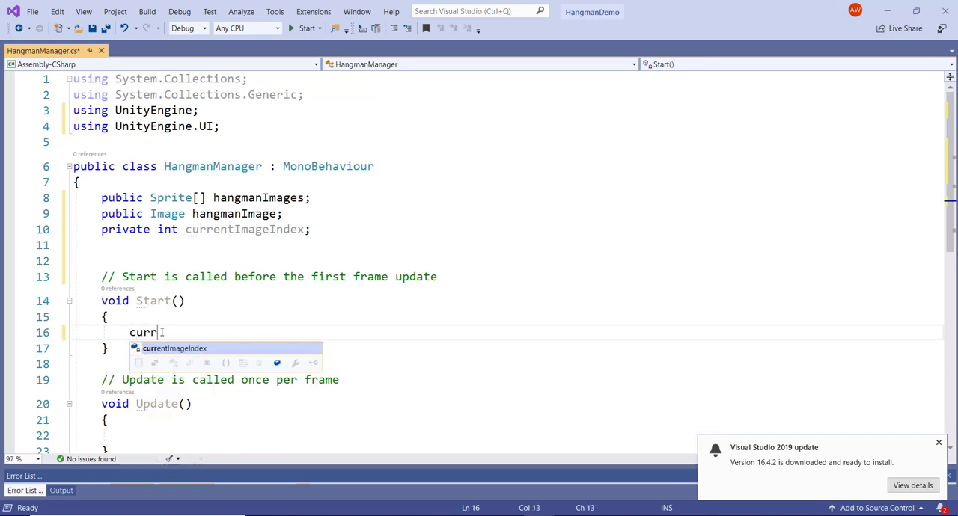
text(entImageIndex =)
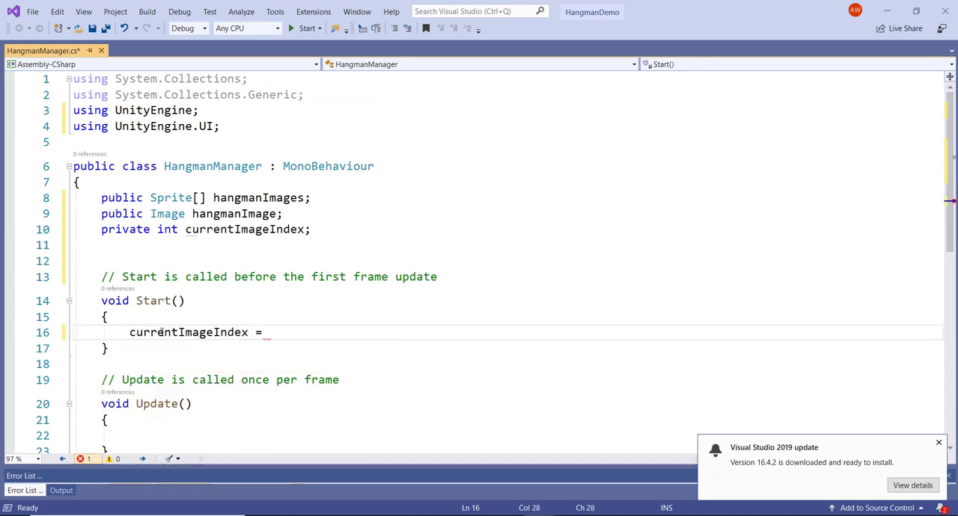
text( 0;)
key(Return)
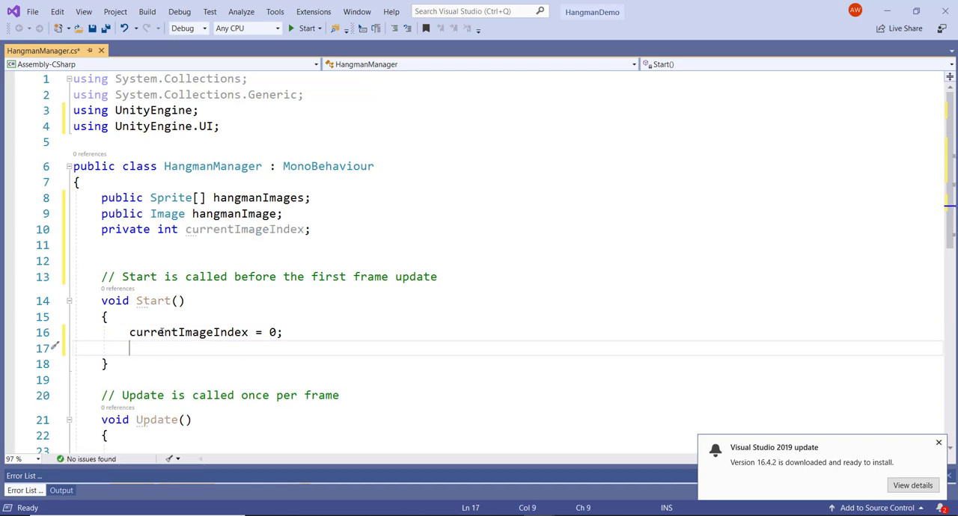
- Assign hangmanImages[0] to hangmanImage.sprite in the Start method, below the currentImageIndex initialization
text(han)
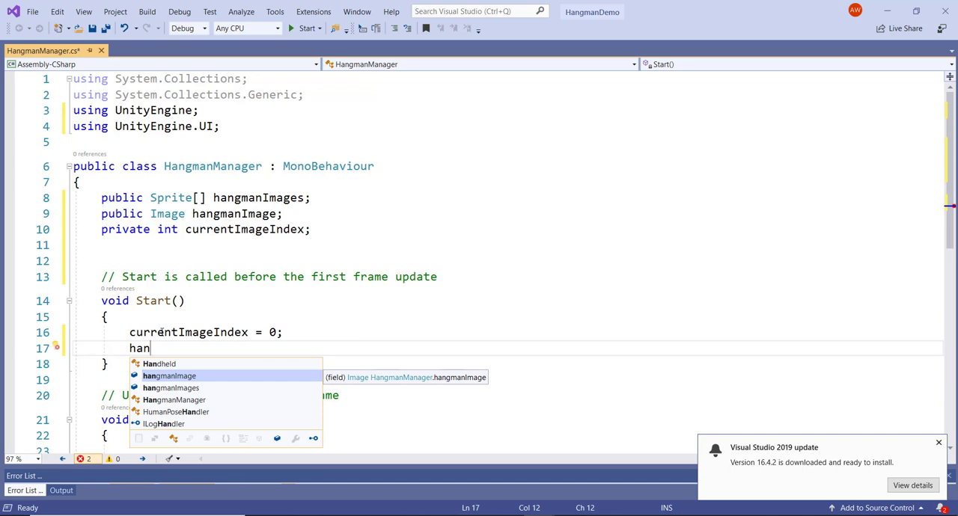
key(Tab)
text(.sp)
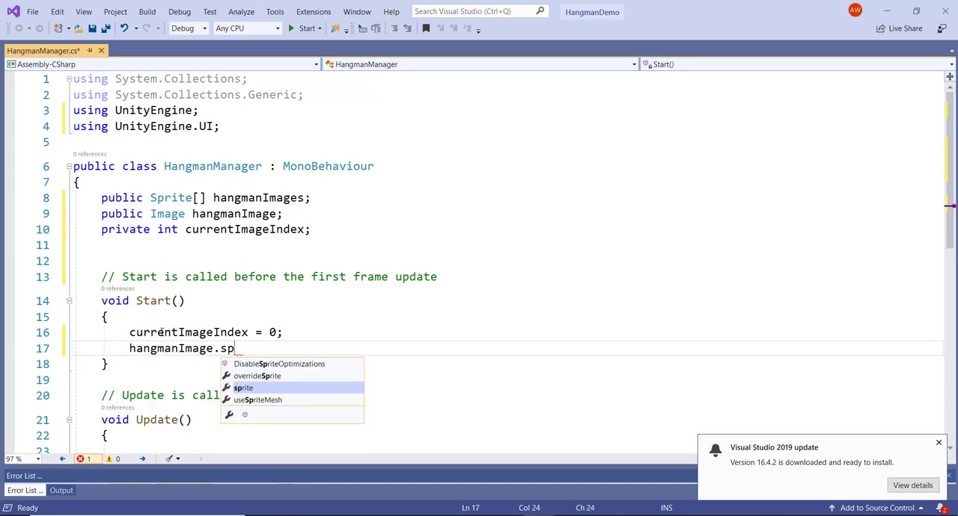
key(Tab)
text(= )
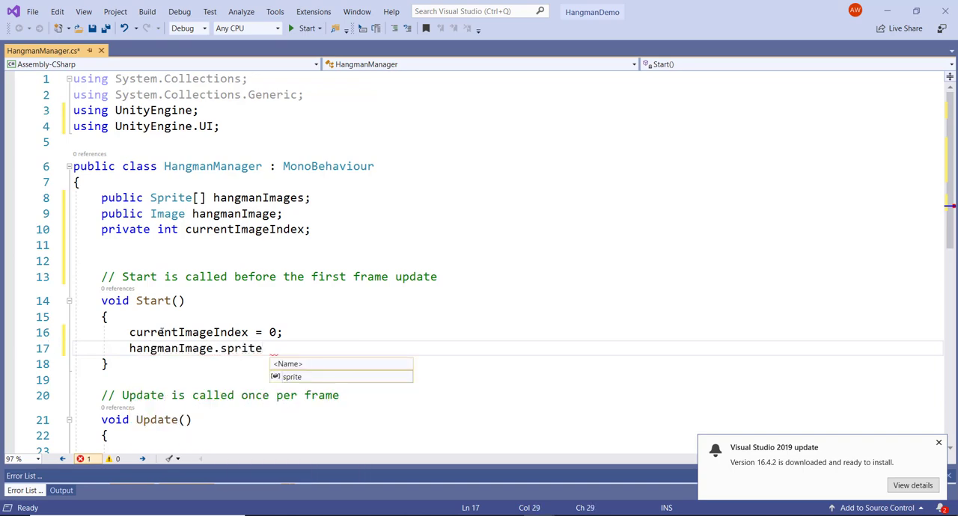
text(han)
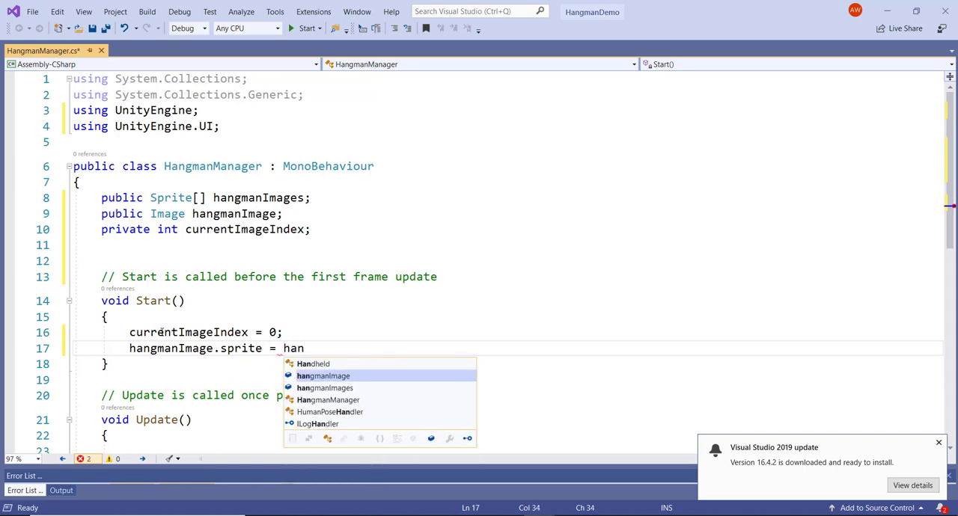
key(Down)
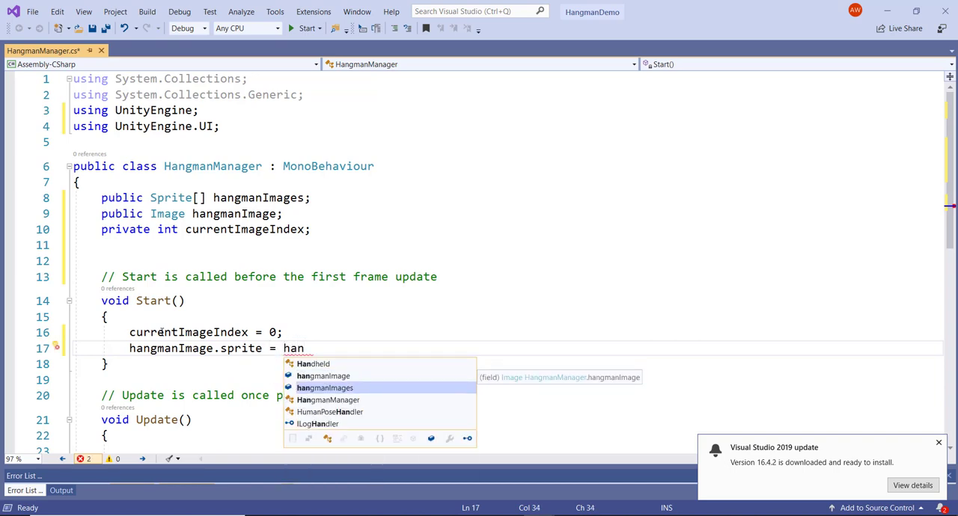
key(Tab)
text([0])
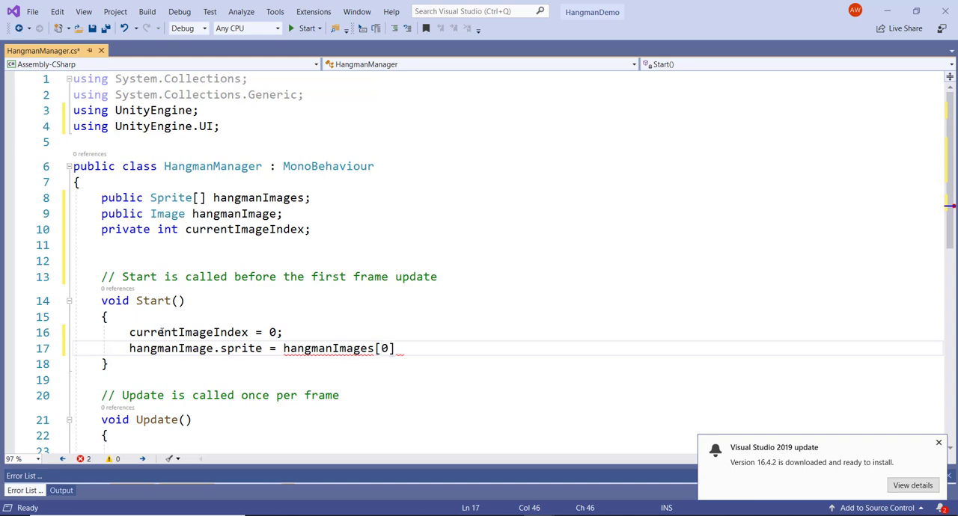
text(;)
key(Return)
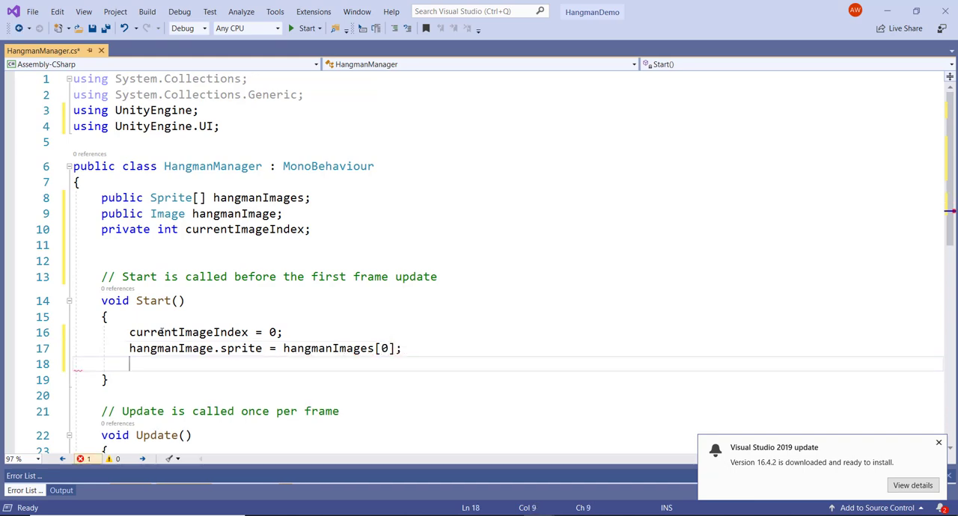
- Increment currentImageIndex with ++ at the end of the Start method and save all files
text(cur)
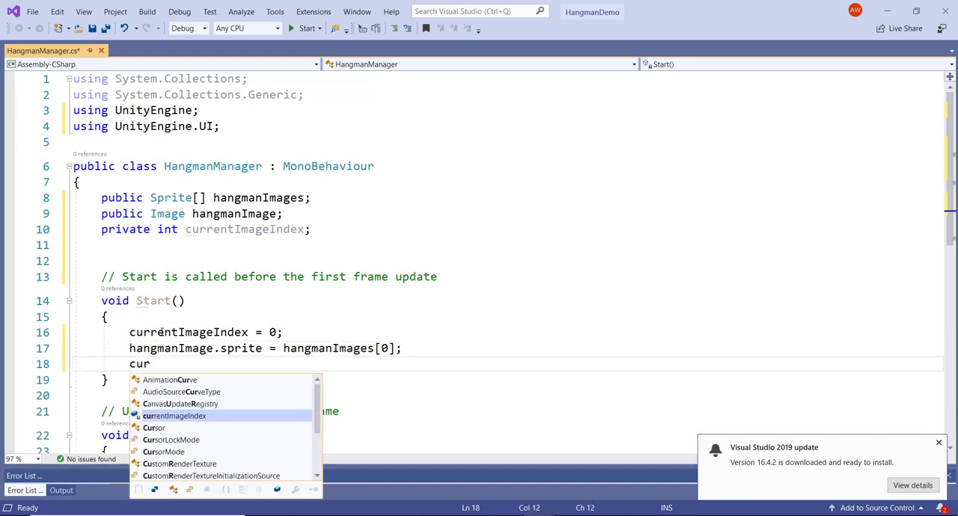
key(Tab)
text(++;)
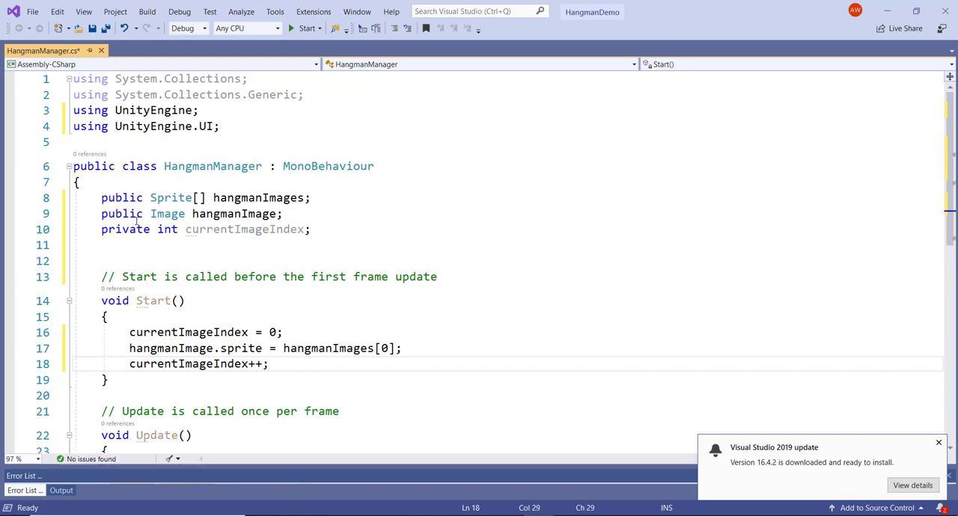
click(105, 28)
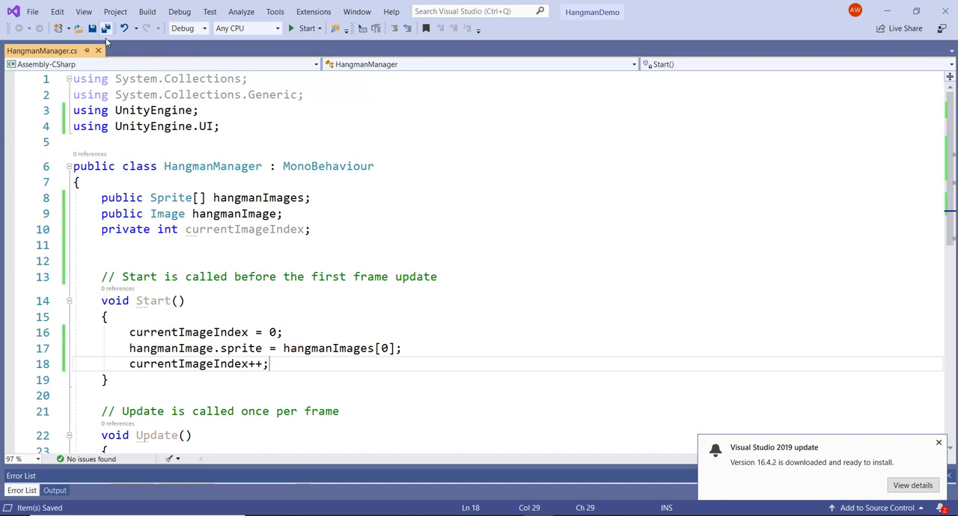
- Switch to Unity and assign the HangmanImage object to the Hangman Image reference on the HangmanManager object's script component
click(886, 11)
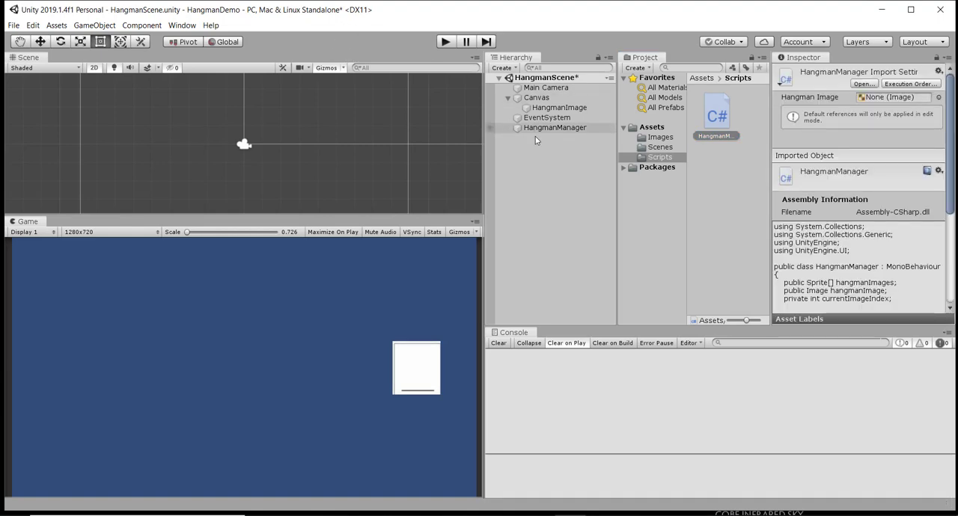
click(556, 131)
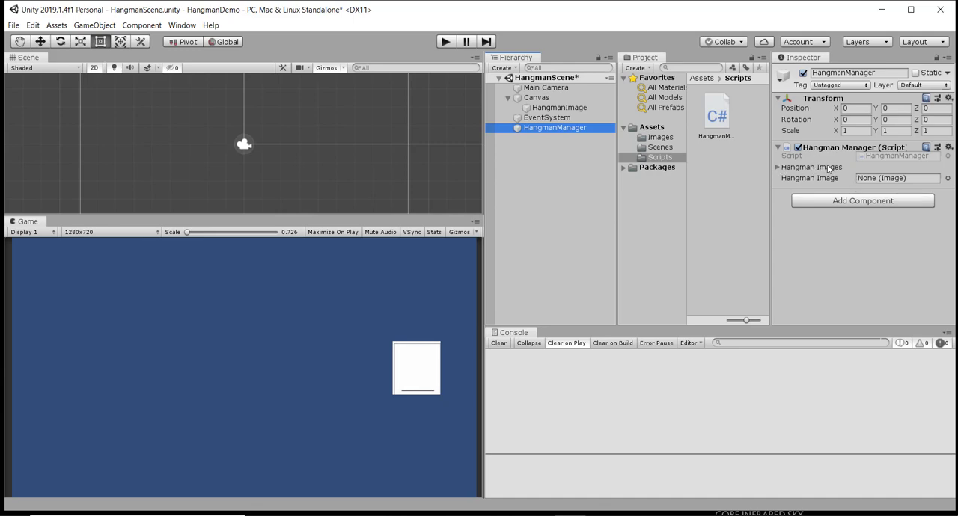
click(778, 168)
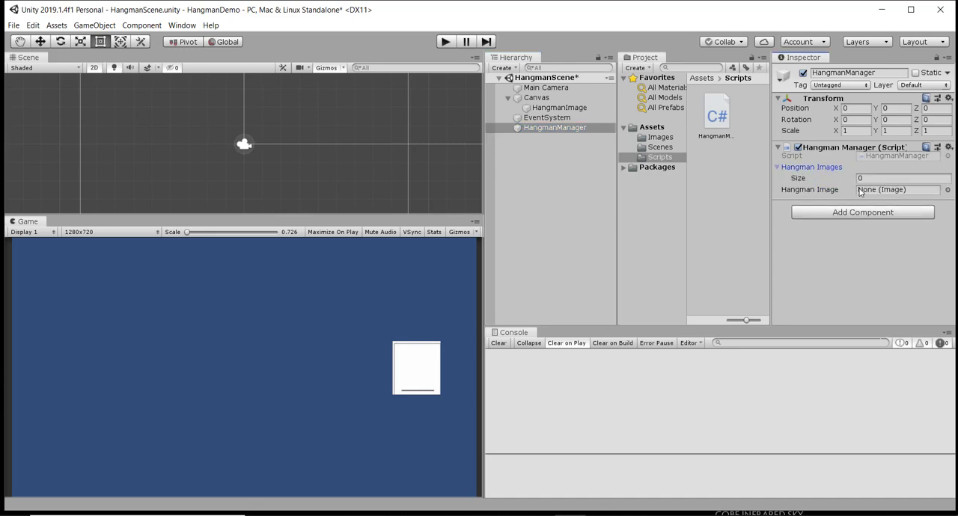
drag(565, 107, 878, 195)
- Fill the HangmanManager's Hangman Images array with all 12 sliced hangman sprites from the Images folder
click(660, 138)
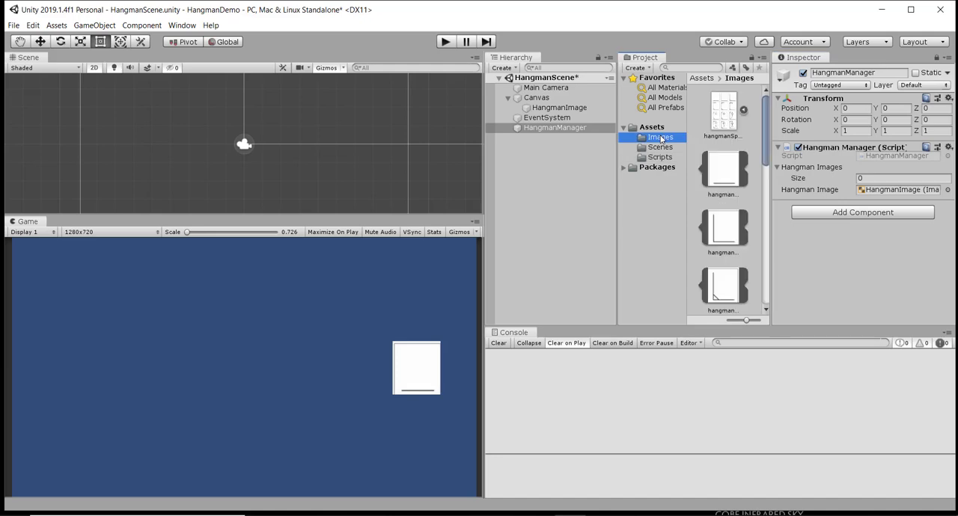
click(726, 175)
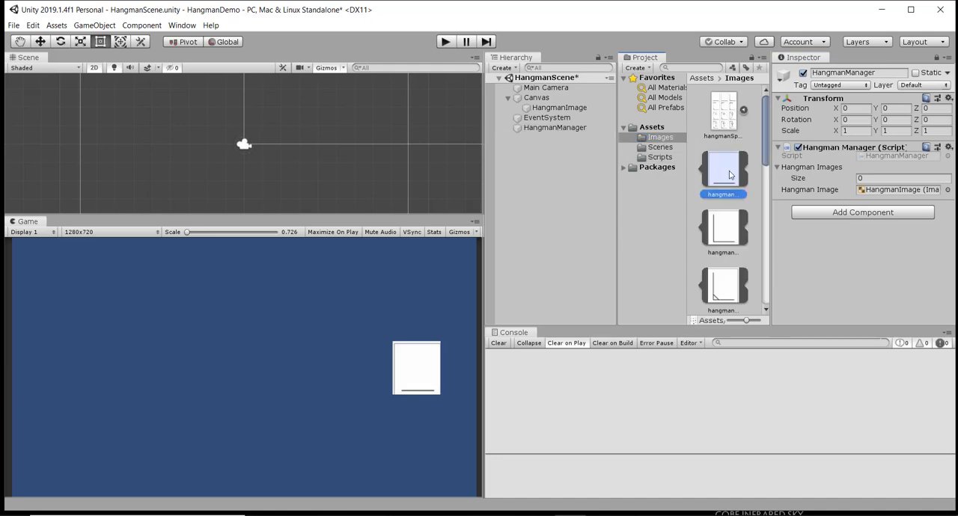
scroll(726, 177, down, 5)
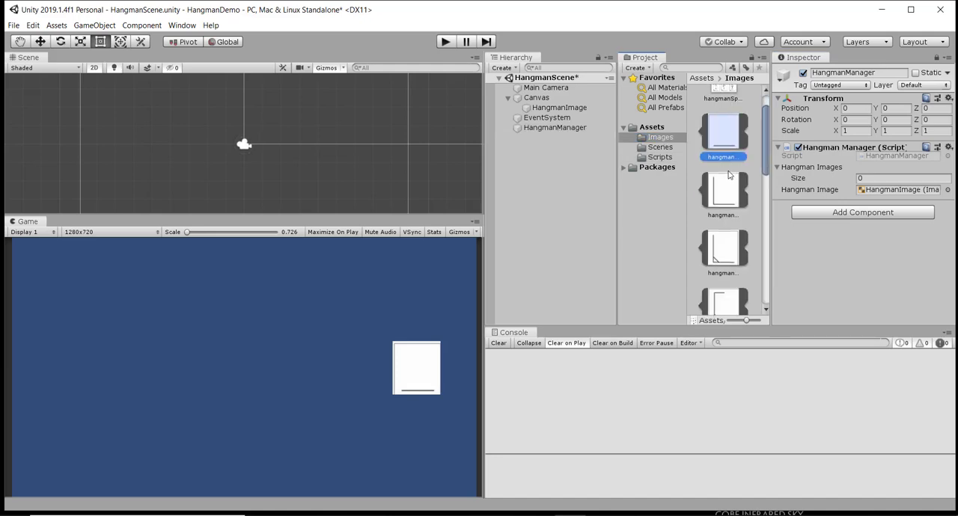
scroll(725, 178, down, 1)
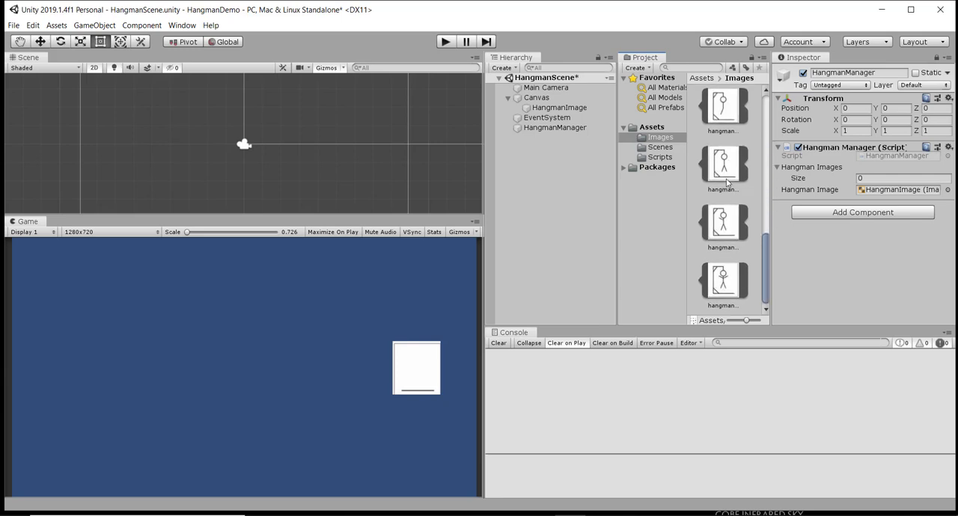
shift+click(730, 283)
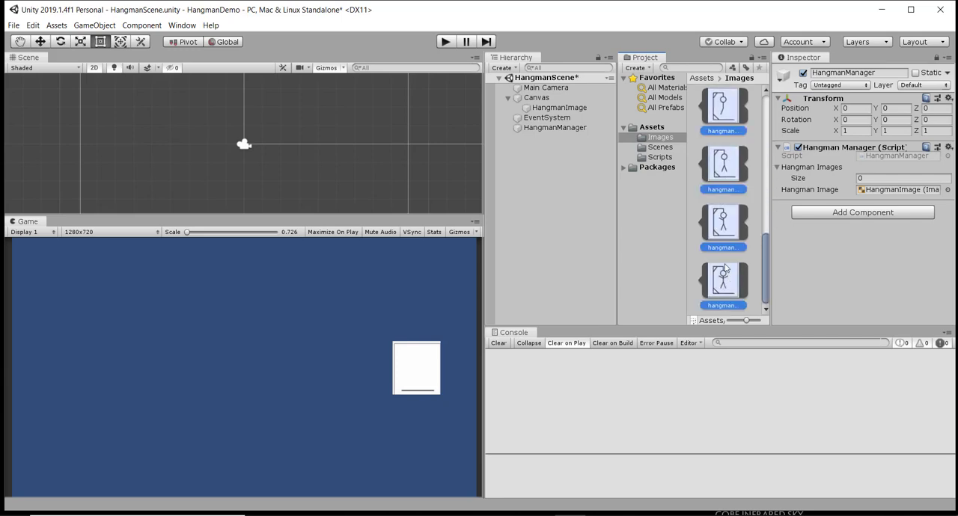
drag(728, 166, 803, 170)
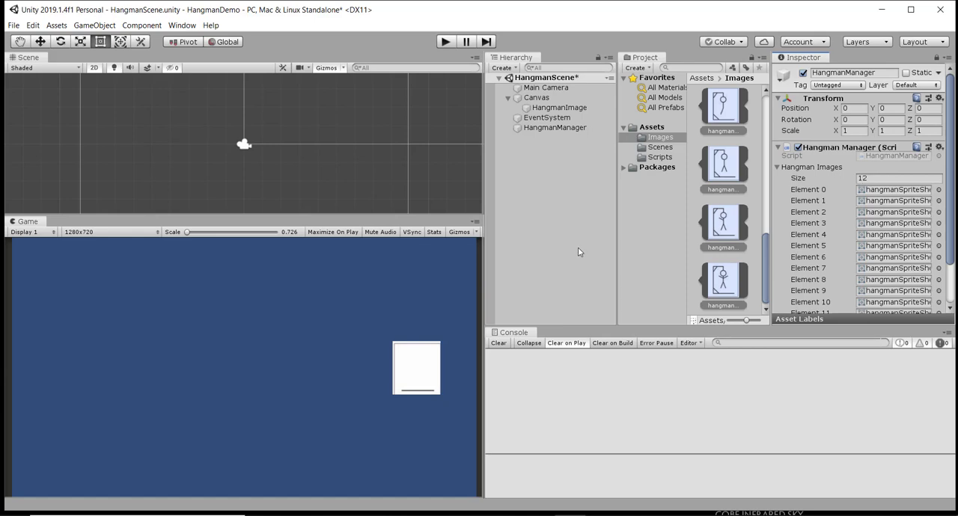
- Run the scene to check the hangman image shown at start, and stop play mode
click(446, 42)
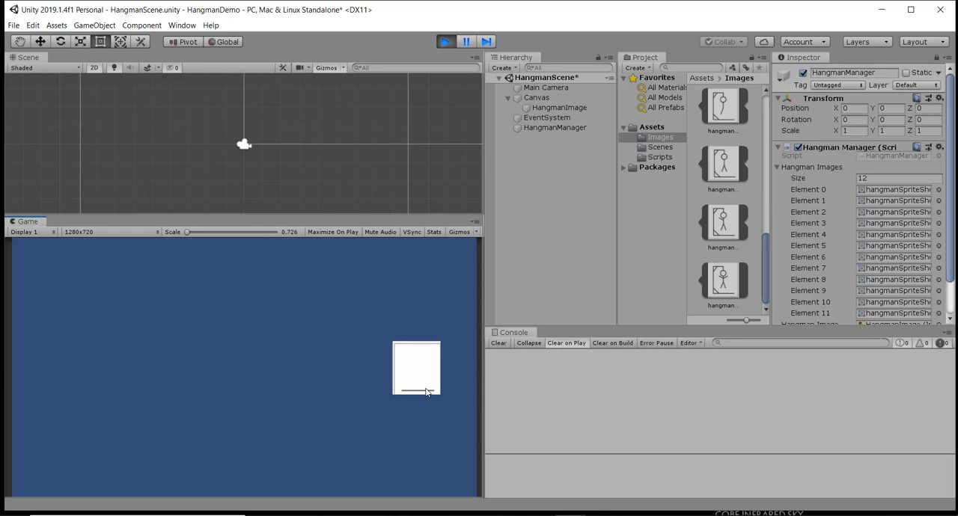
click(446, 42)
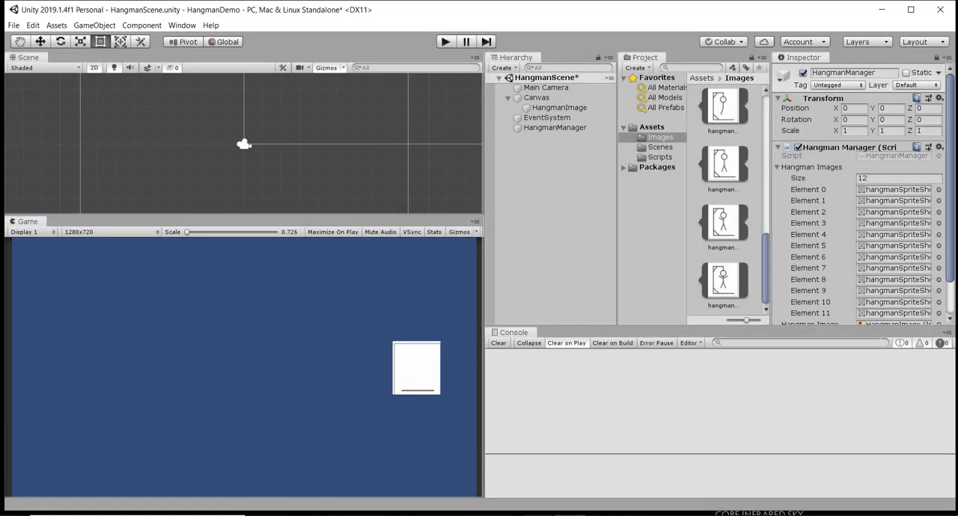
- Switch to Visual Studio and add an if (Input.GetMouseButtonDown(0)) block with braces inside the Update method
mouse_move(540, 515)
click(591, 466)
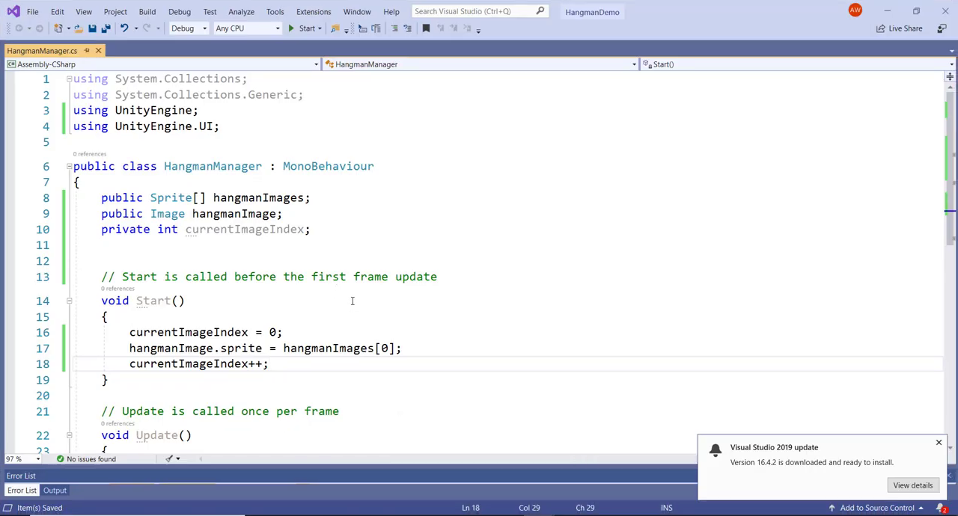
scroll(352, 300, down, 2)
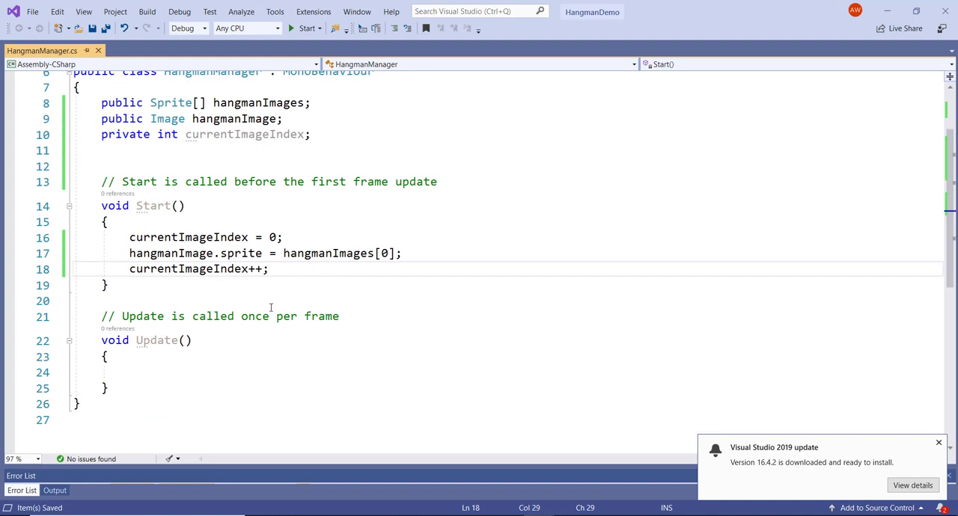
click(160, 367)
scroll(176, 226, down, 3)
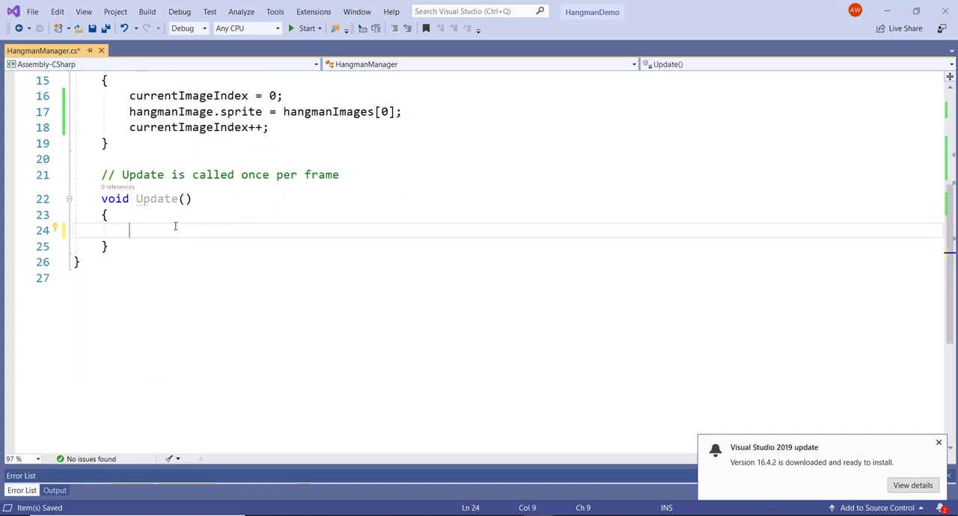
text(if()
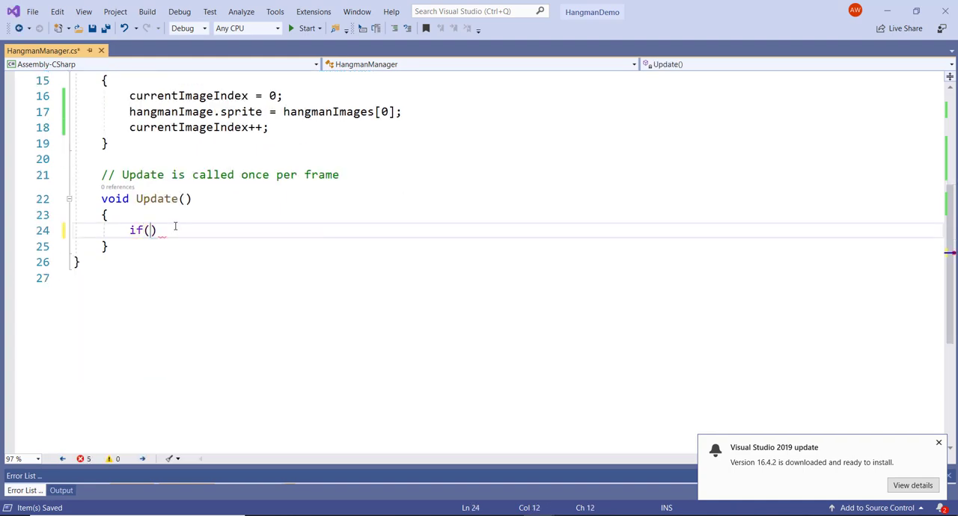
text(Input)
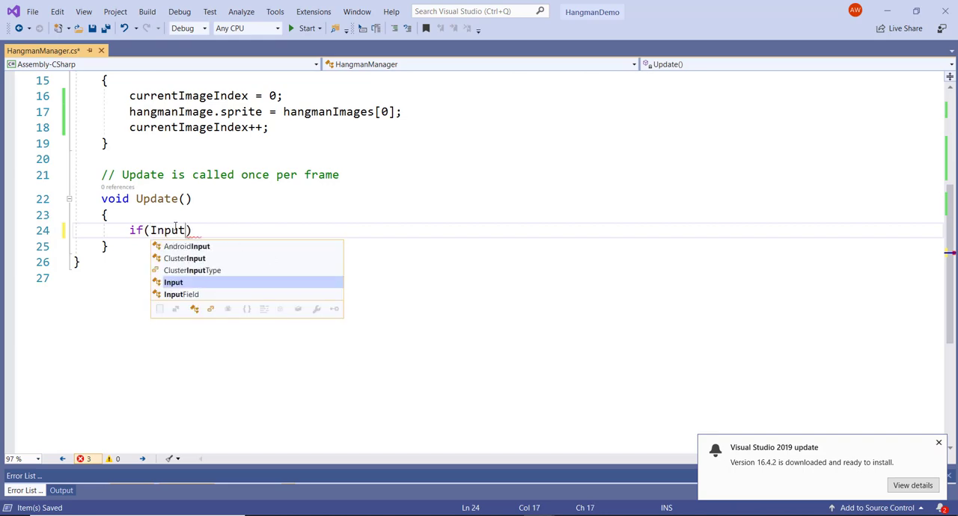
text(.Get)
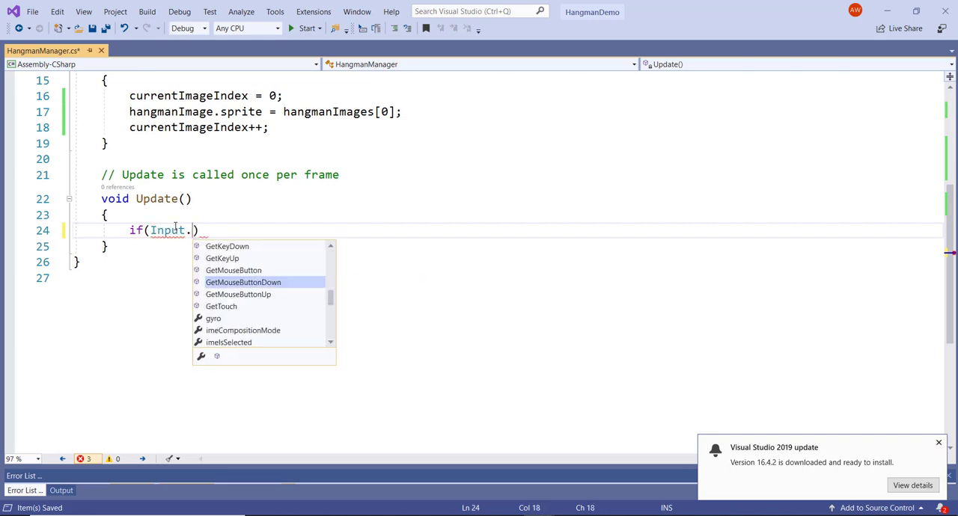
key(Tab)
text(()
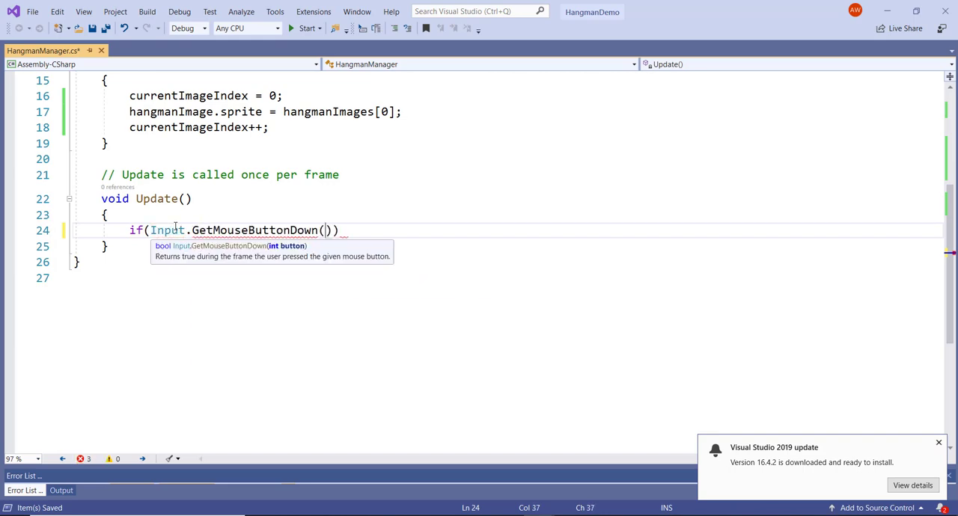
text(0)))
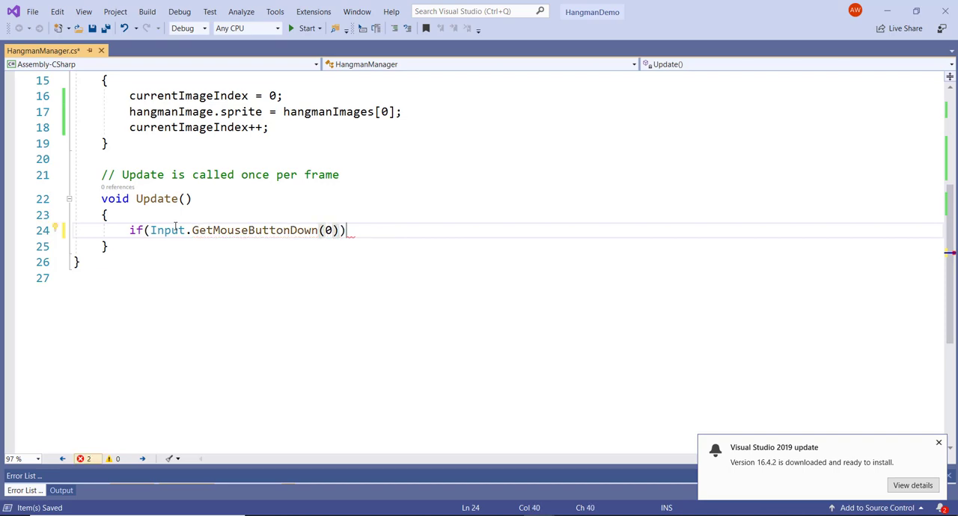
key(Return)
text({)
key(Return)
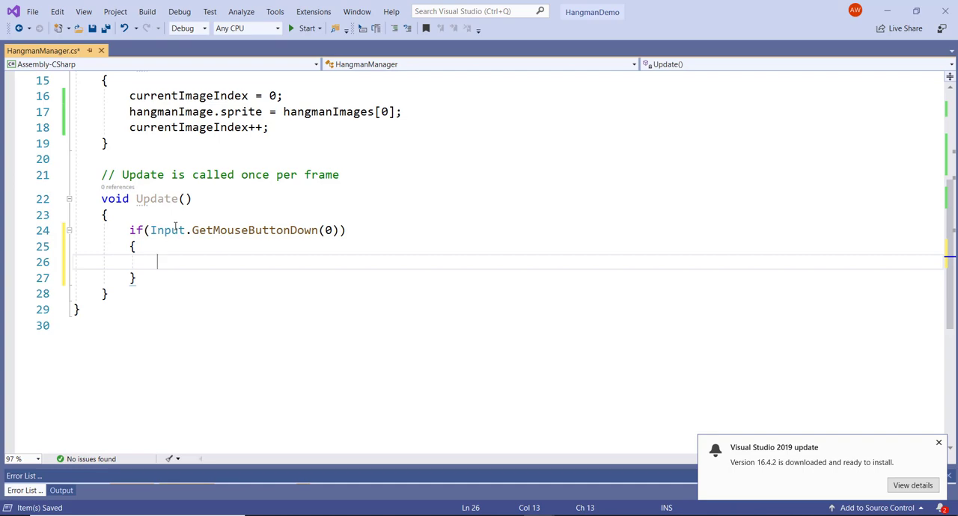
- Nest an if block inside the mouse-button check with the condition currentImageIndex < hangmanImages.Length
text(if(cur)
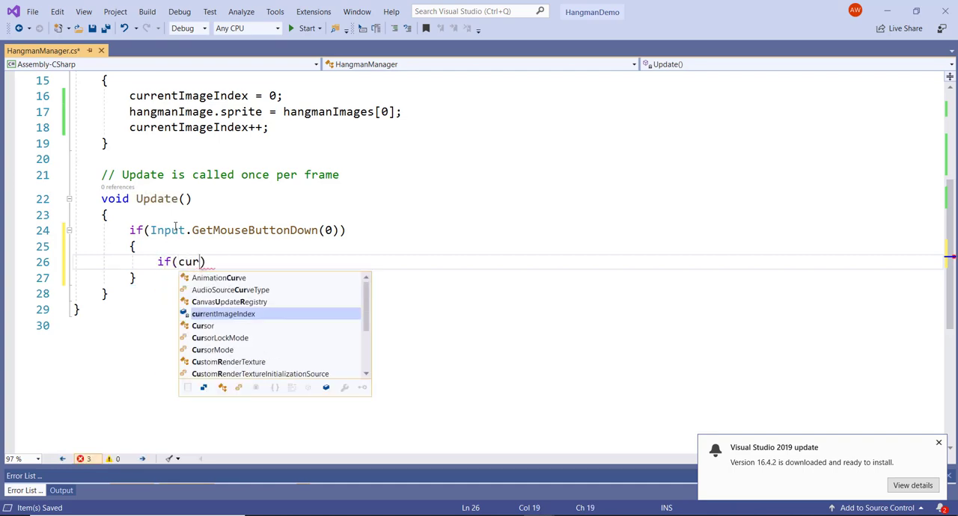
key(Tab)
text(< )
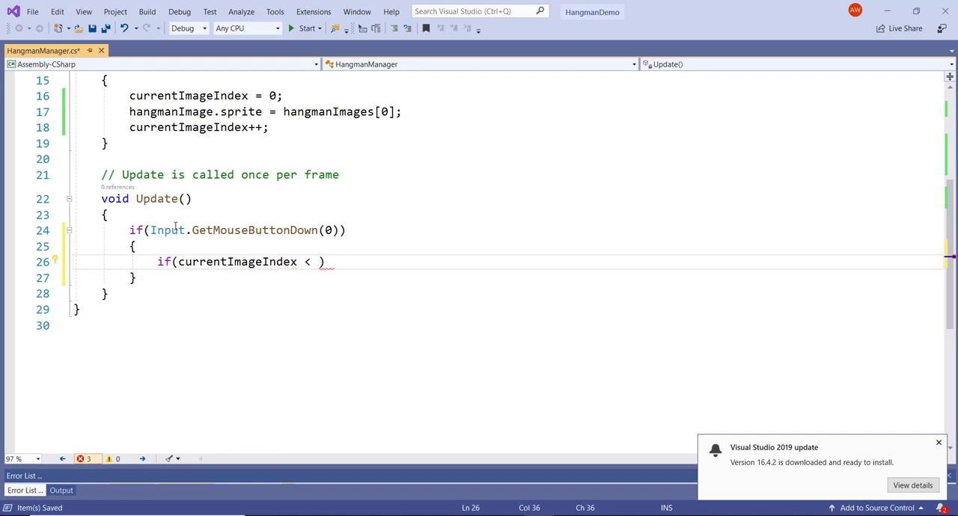
text(han)
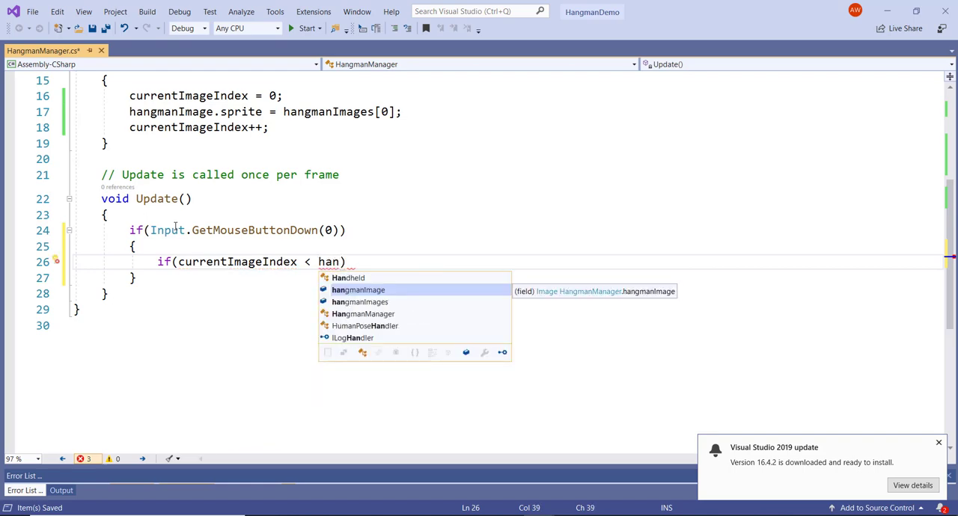
key(Tab)
text(.l)
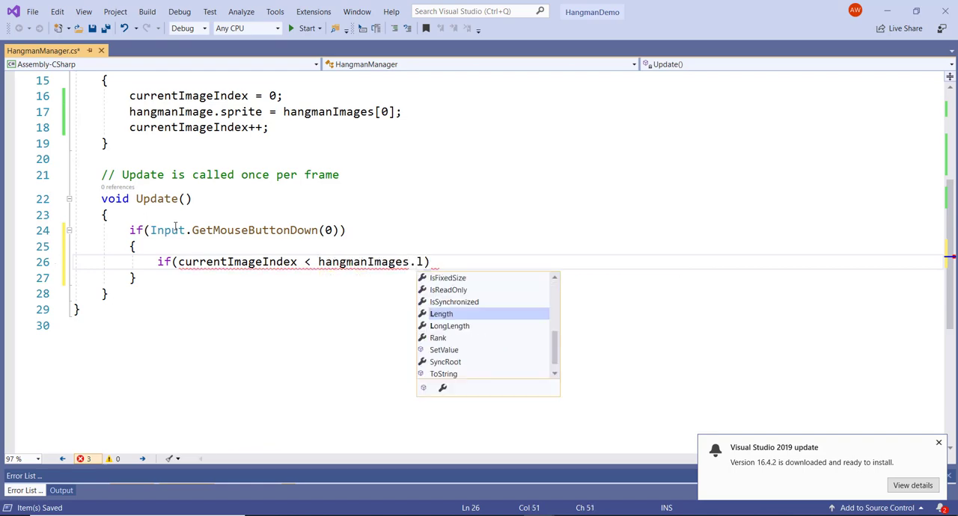
key(Tab)
key(End)
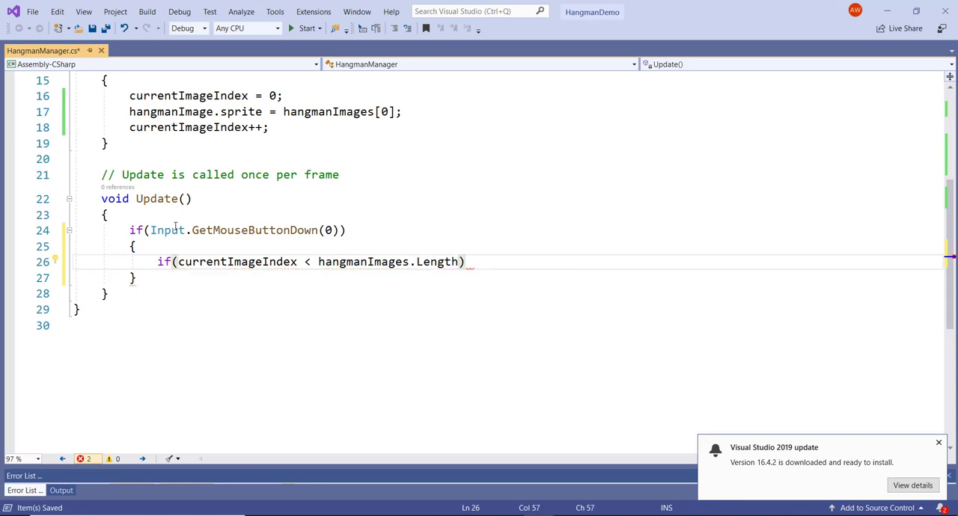
key(Return)
text({)
key(Return)
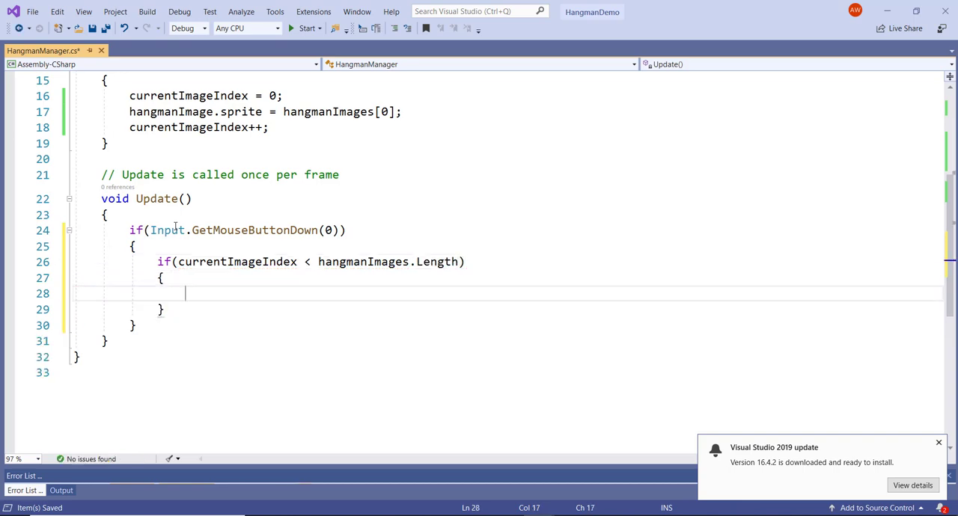
- Copy the sprite assignment and currentImageIndex++ lines from the Start method into the nested if block
scroll(335, 172, up, 4)
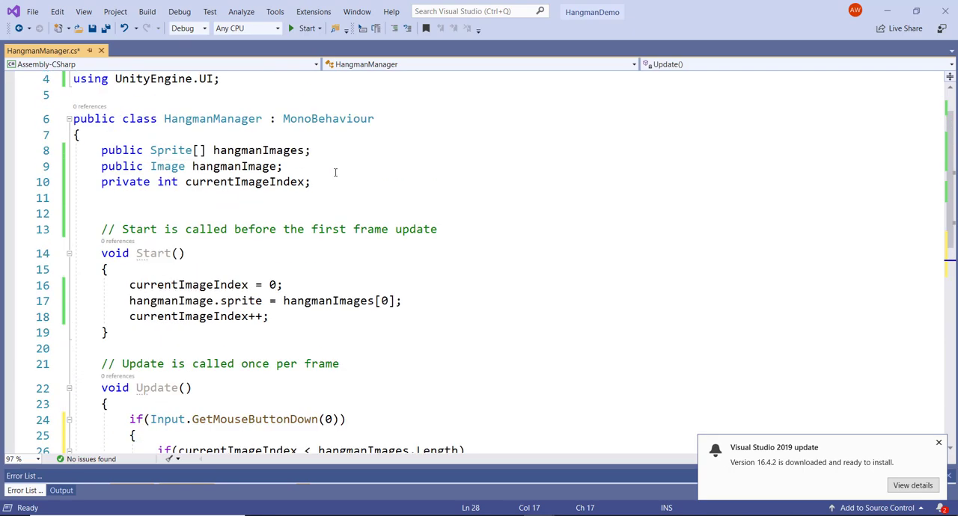
scroll(335, 172, down, 1)
drag(130, 253, 271, 269)
key(ctrl+c)
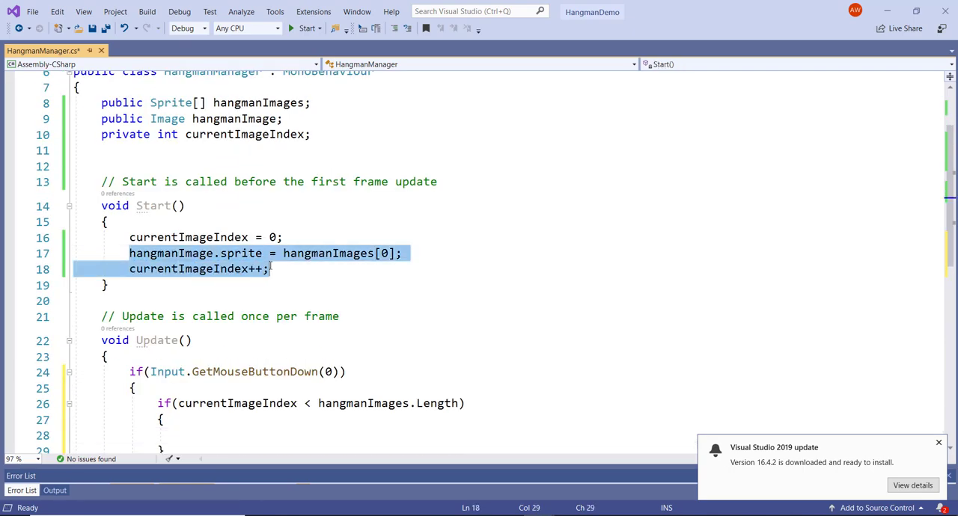
scroll(295, 303, down, 3)
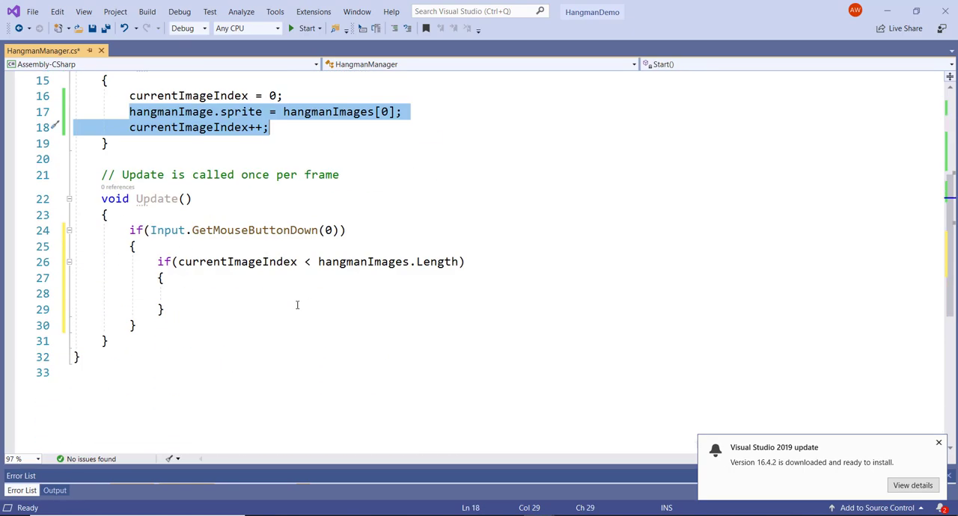
click(204, 297)
key(ctrl+v)
- Replace the index 0 in the nested block's hangmanImages assignment with currentImageIndex
double_click(441, 295)
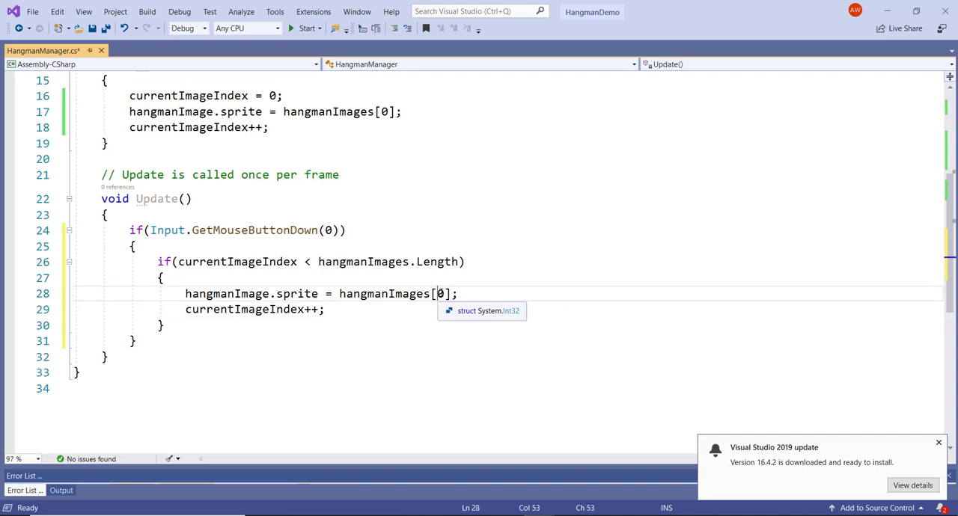
text(cu)
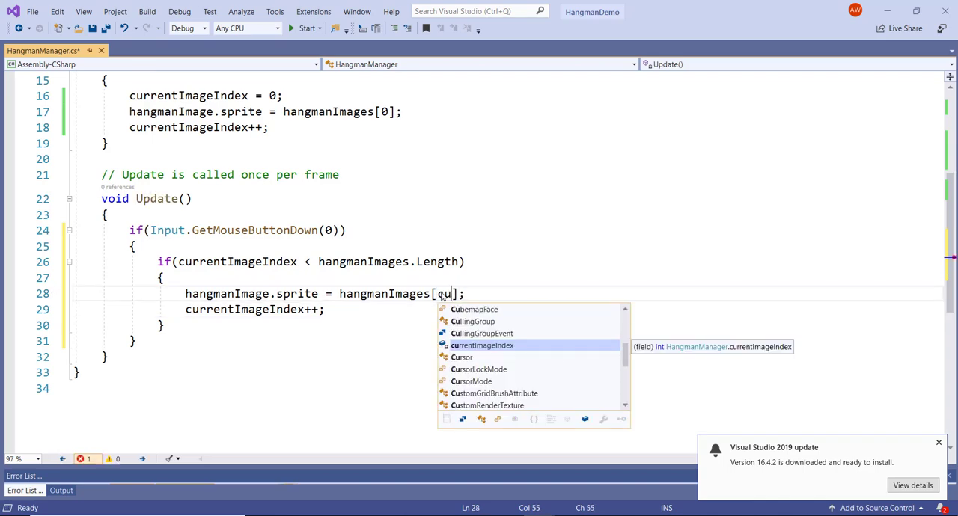
key(Tab)
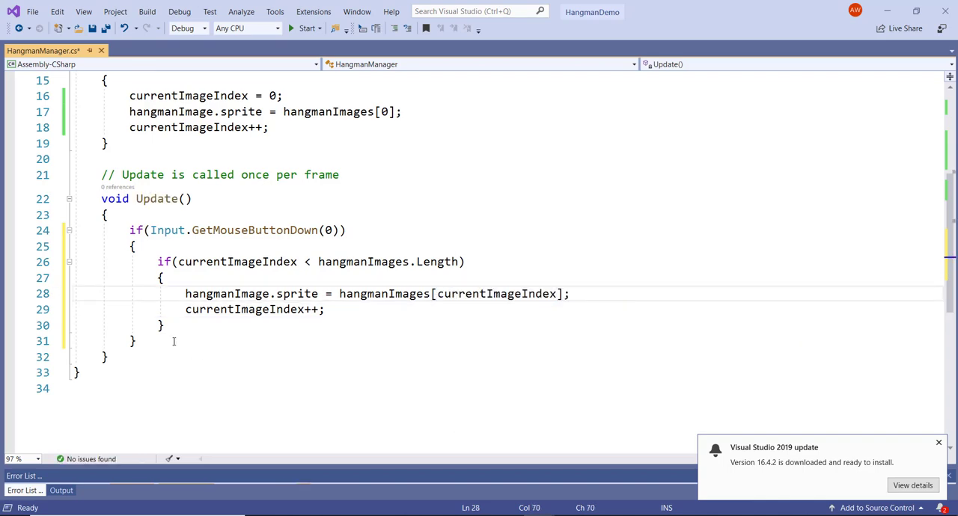
- Add an else block with braces after the nested if block
click(178, 324)
key(Return)
text(else)
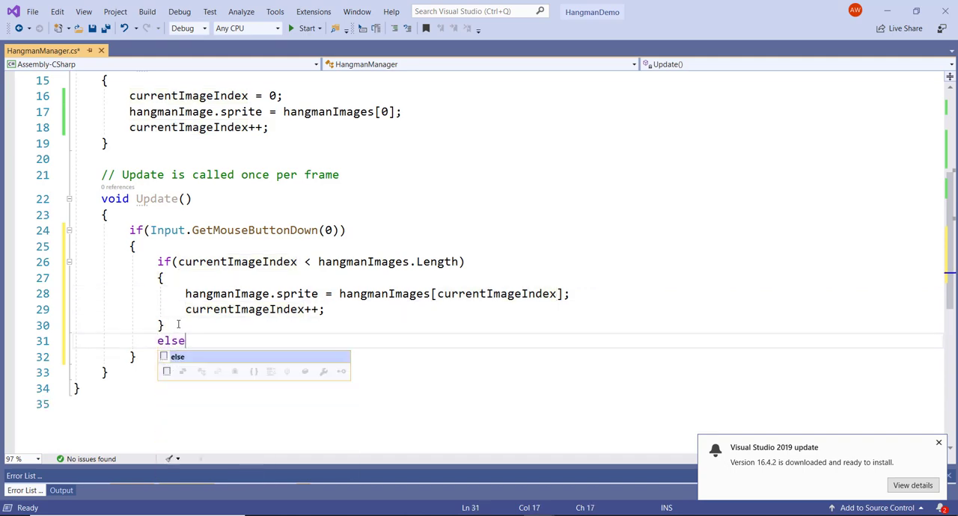
key(Tab)
key(Return)
text({)
key(Return)
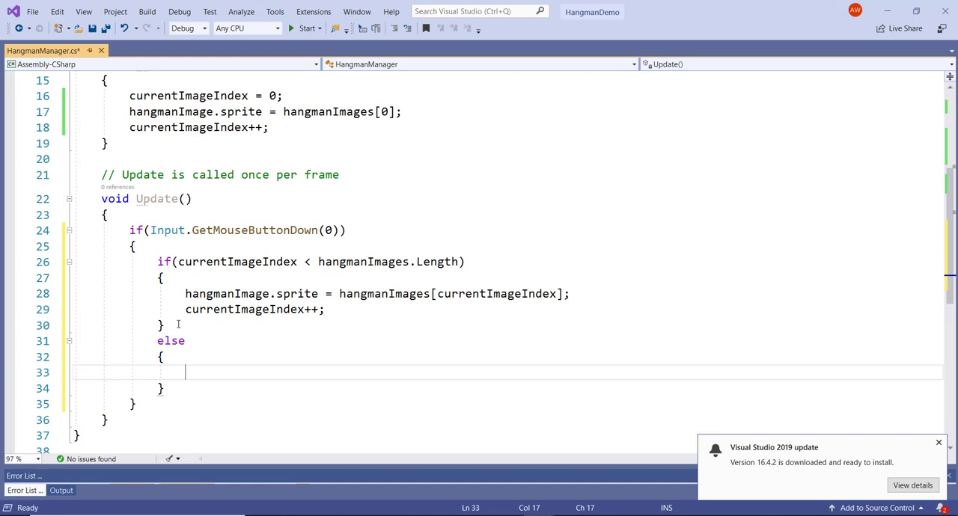
- Log "We ran out of images" with Debug.Log inside the else block and save the script
text(Debug.L)
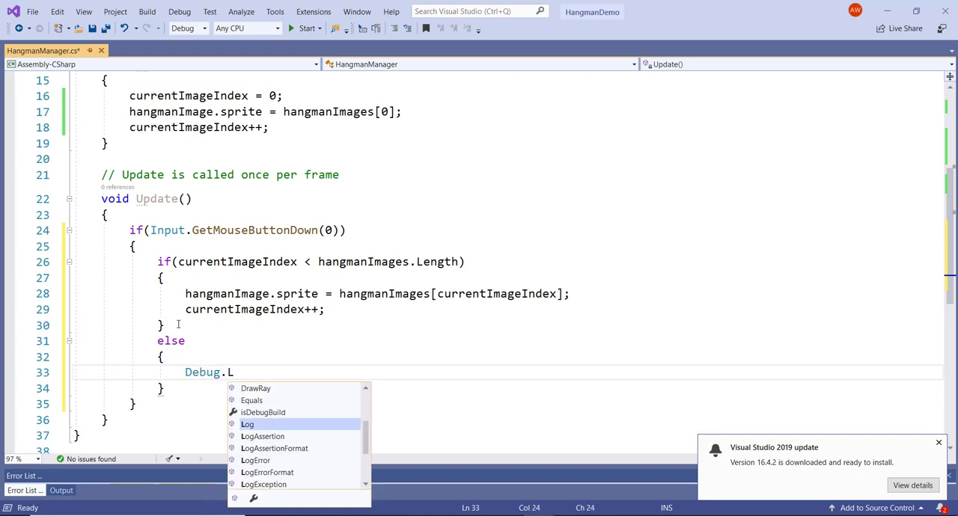
key(Tab)
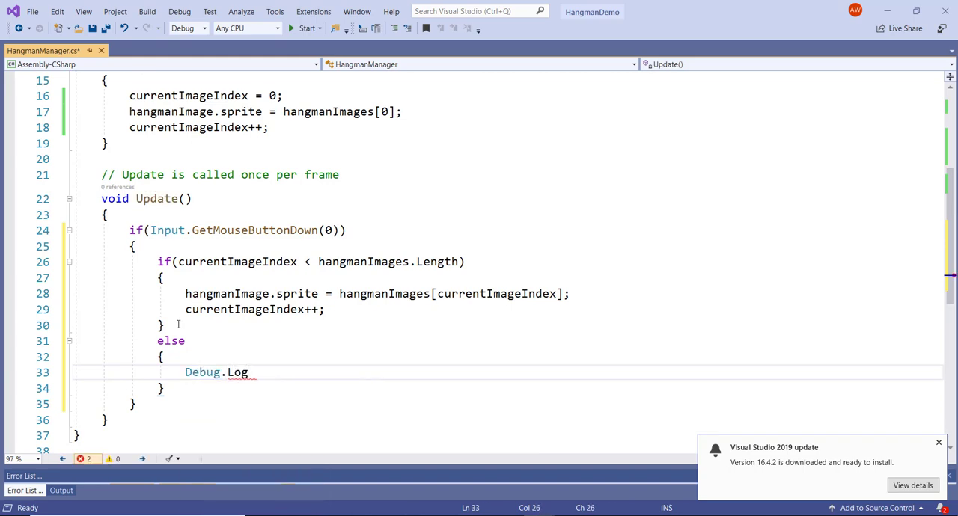
text((")
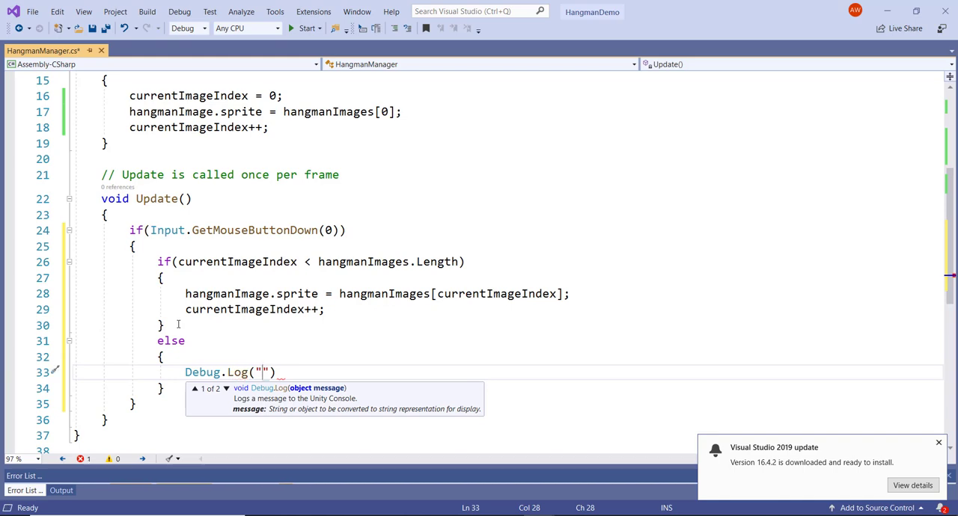
text(We ran out of)
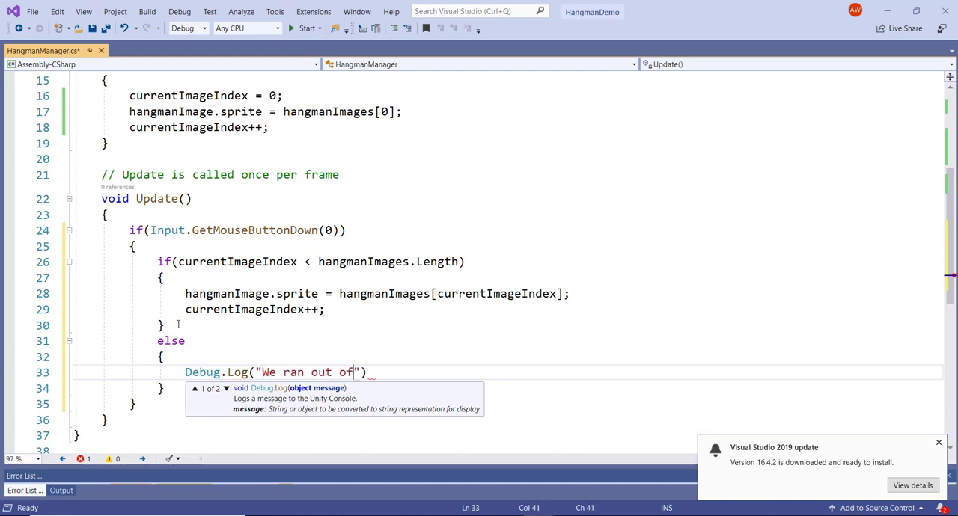
text( images)
key(Right)
key(Right)
key(Right)
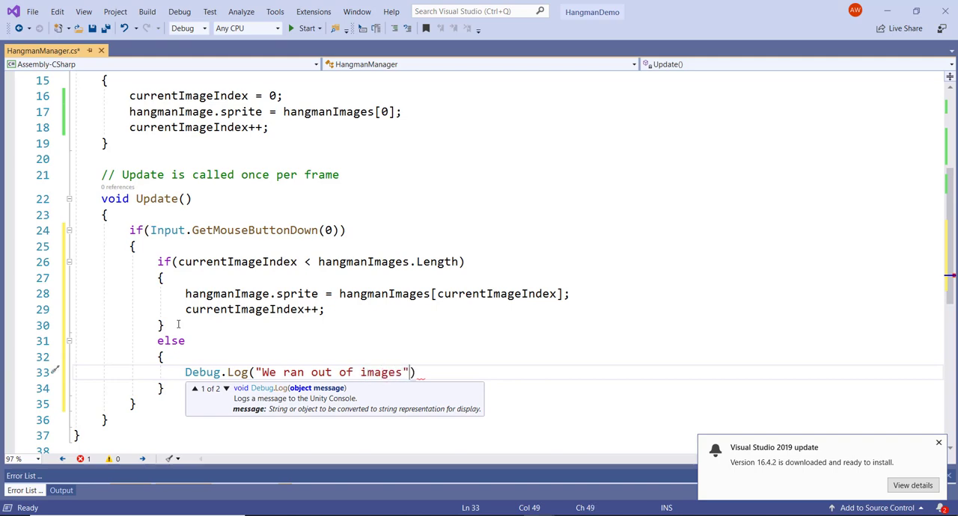
key(Left)
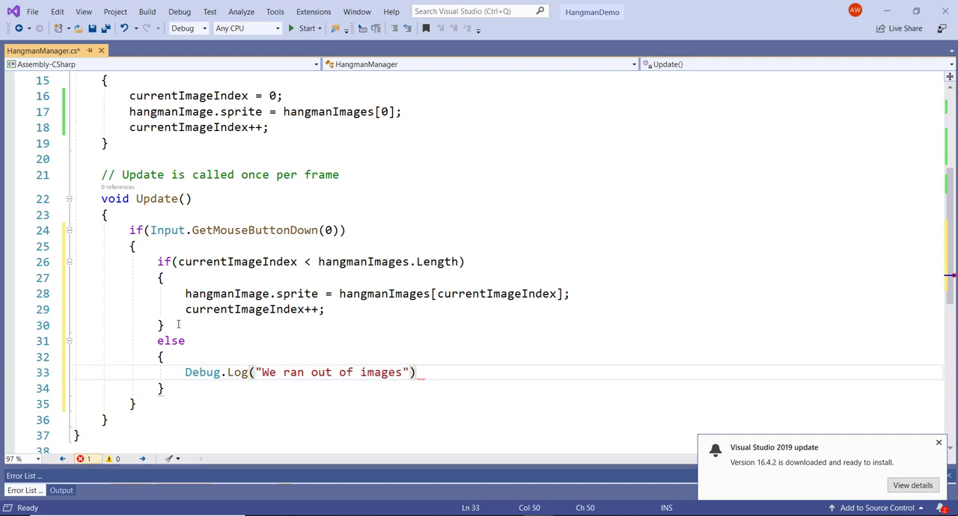
text(;)
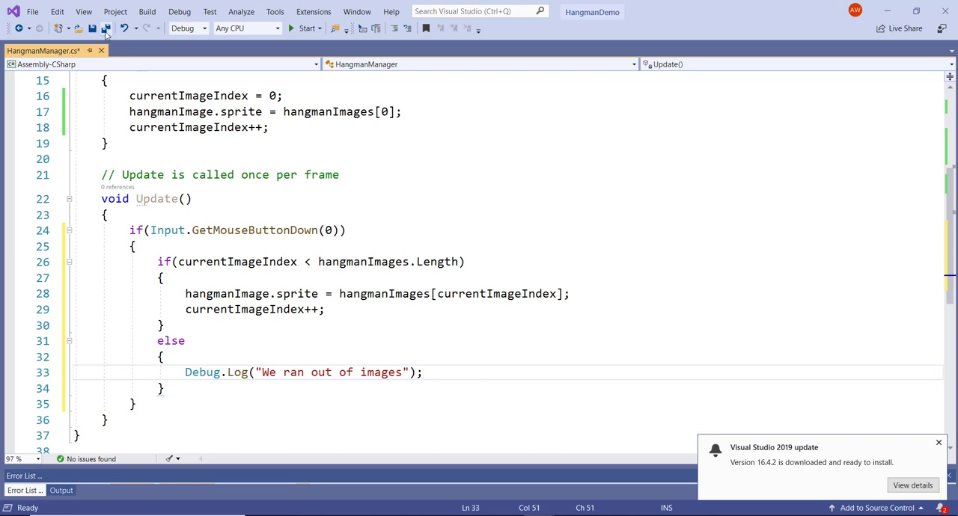
key(ctrl+s)
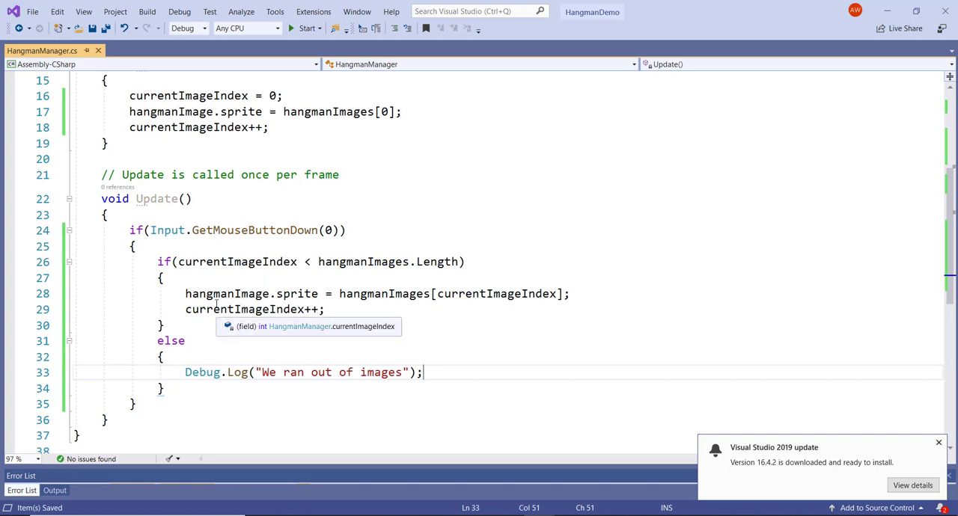
- Switch to Unity, run the scene to test advancing the hangman images by clicking in the game, and stop play mode
click(887, 12)
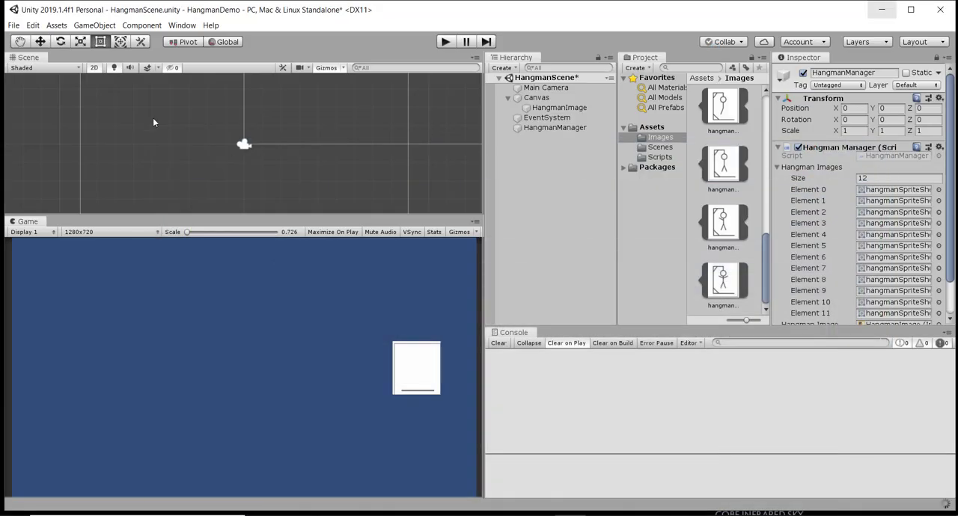
click(444, 42)
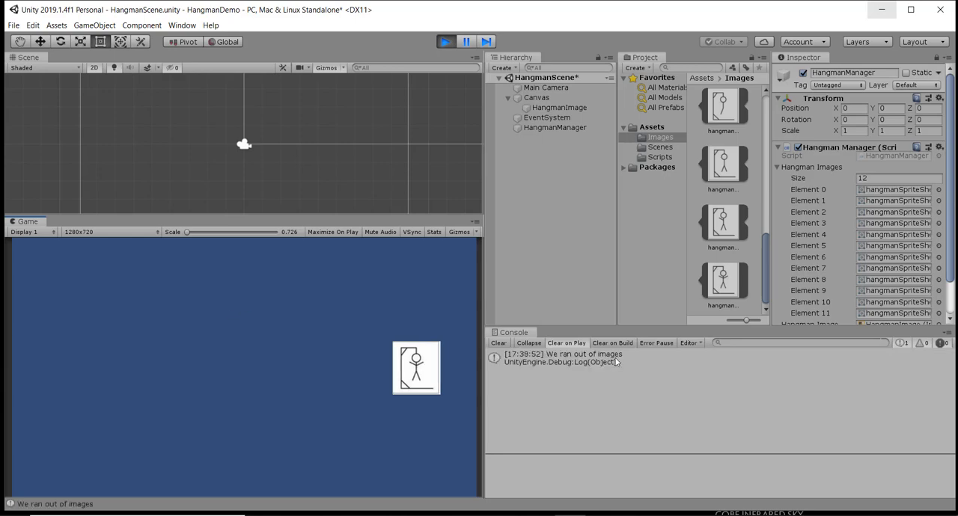
click(284, 348)
click(284, 348)
click(284, 348)
click(284, 348)
click(283, 349)
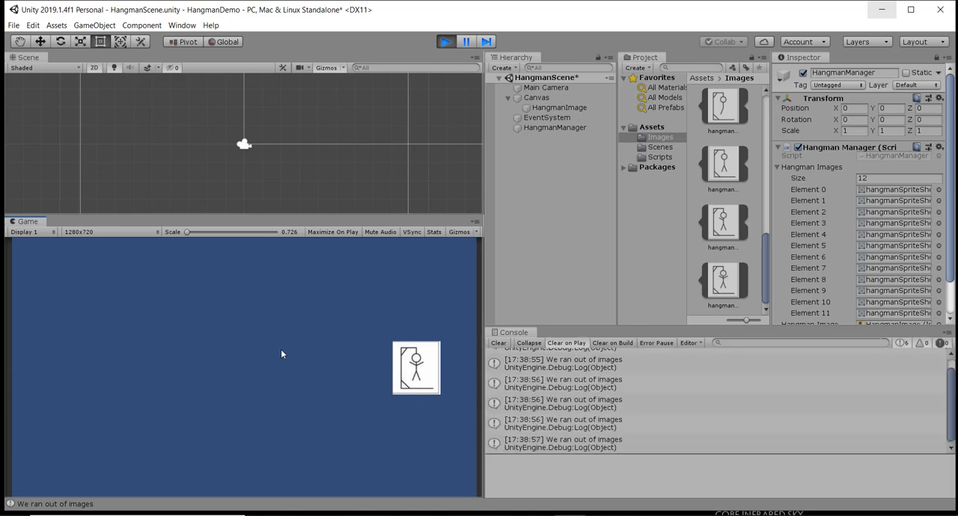
click(445, 42)
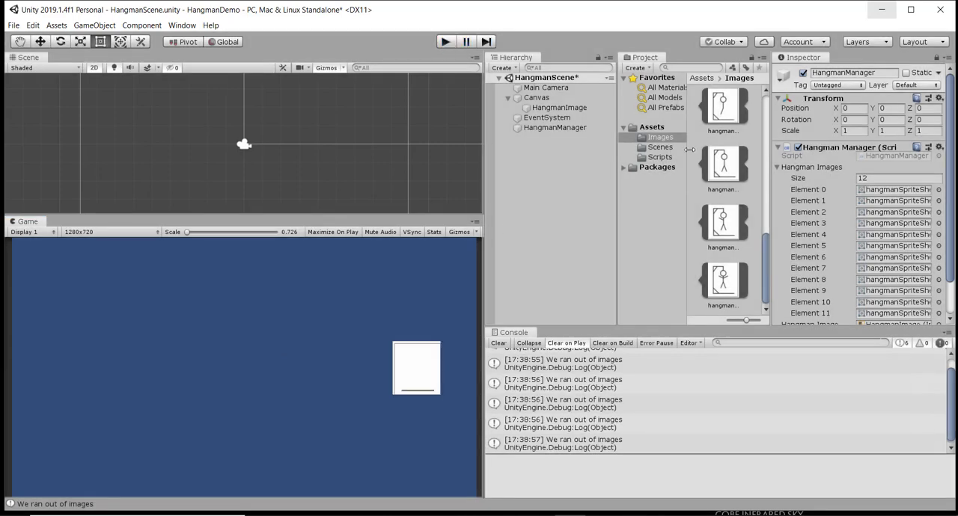